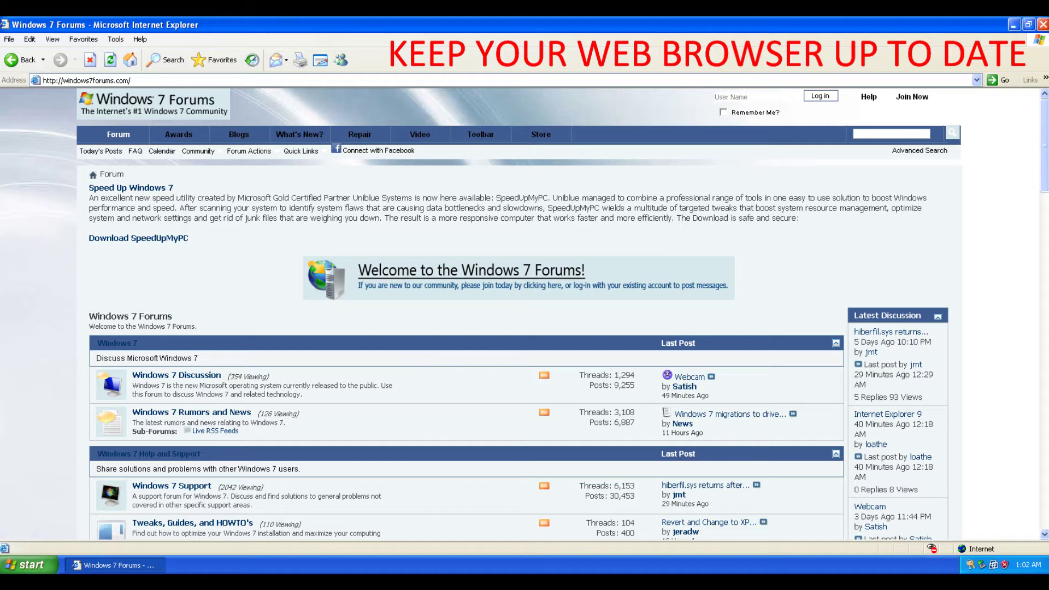
# - Start Narrator and the Magnifier with Win+U, and enlarge the docked magnifier pane
pyautogui.press('super+u')
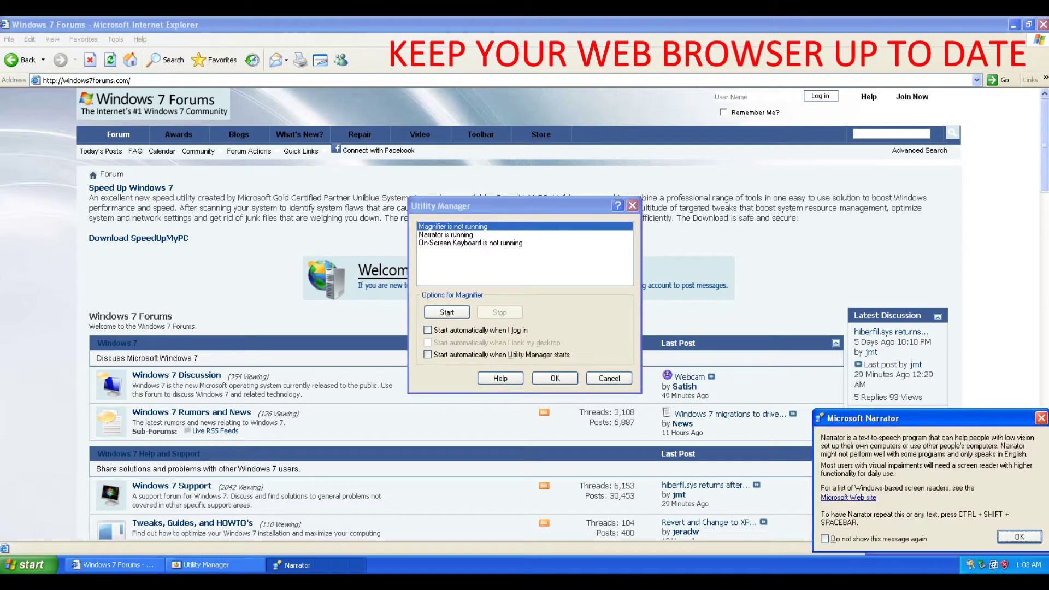
pyautogui.press('Return')
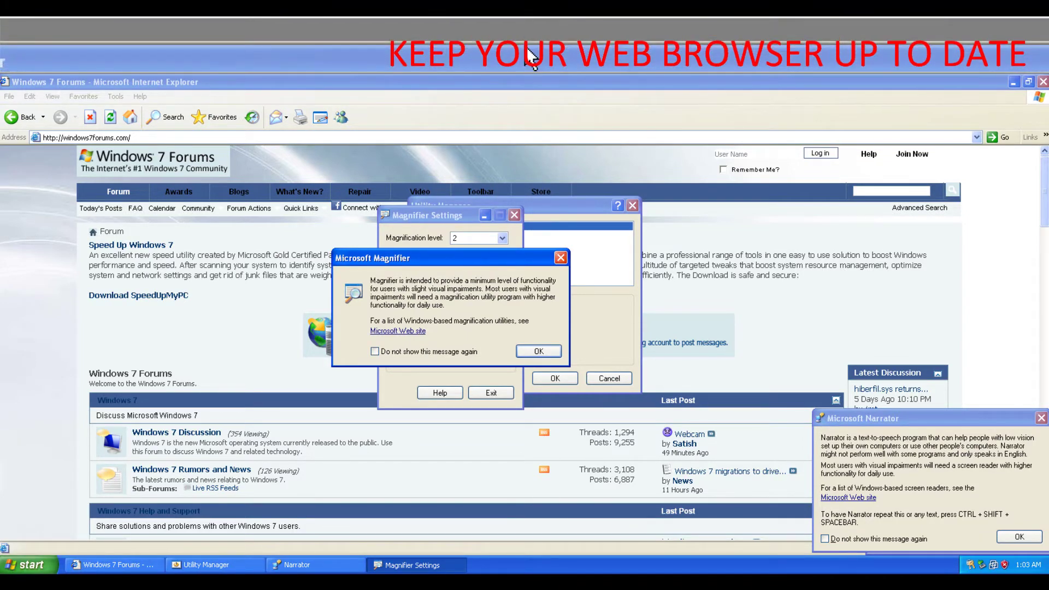
pyautogui.click(530, 55)
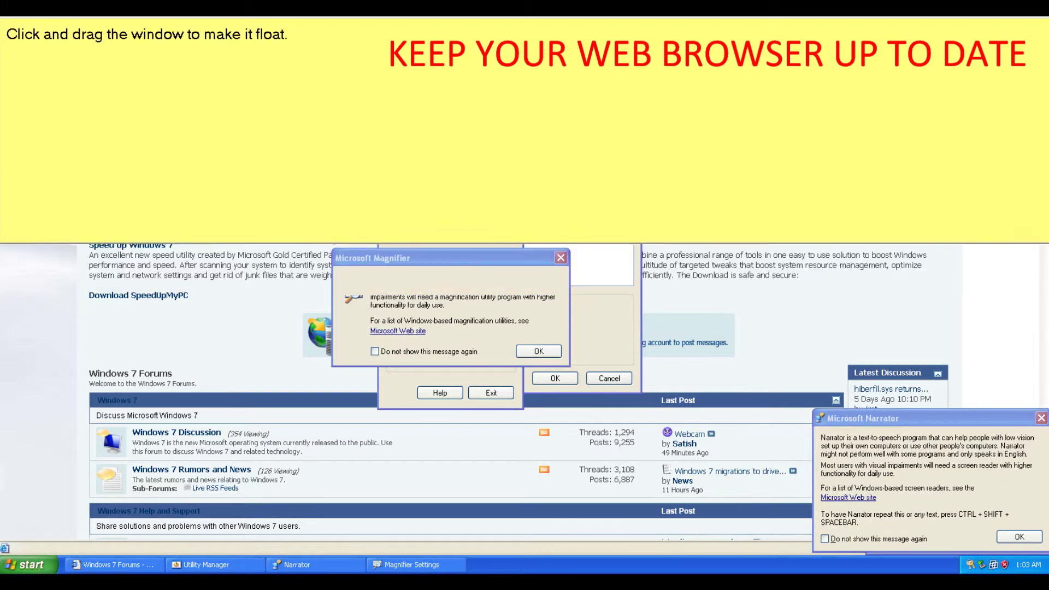
pyautogui.moveTo(457, 111); pyautogui.dragTo(457, 298)
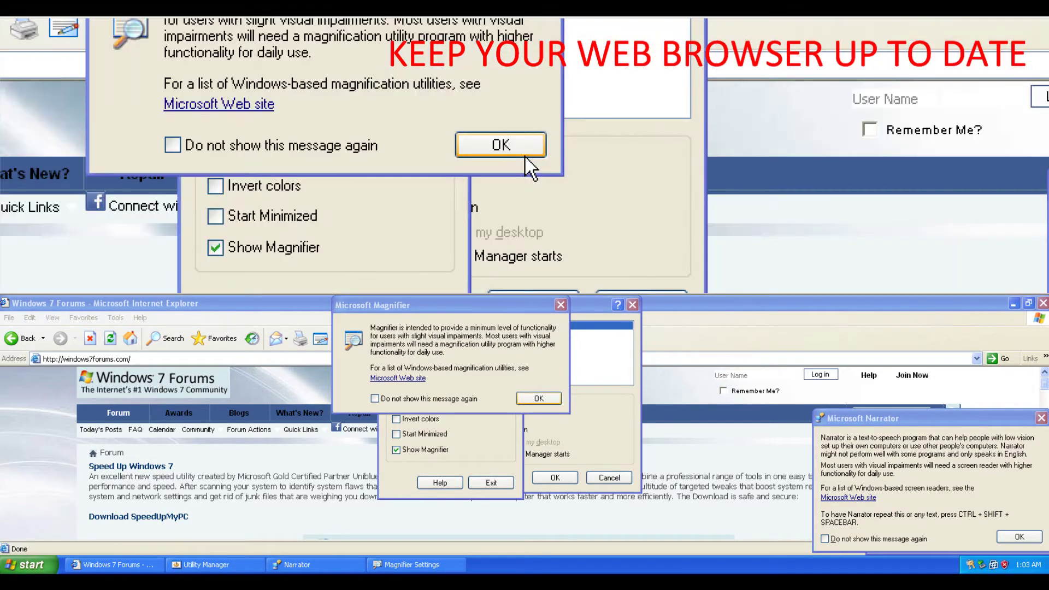
# - Dismiss the Magnifier notice and exit Utility Manager and Magnifier Settings
pyautogui.click(546, 402)
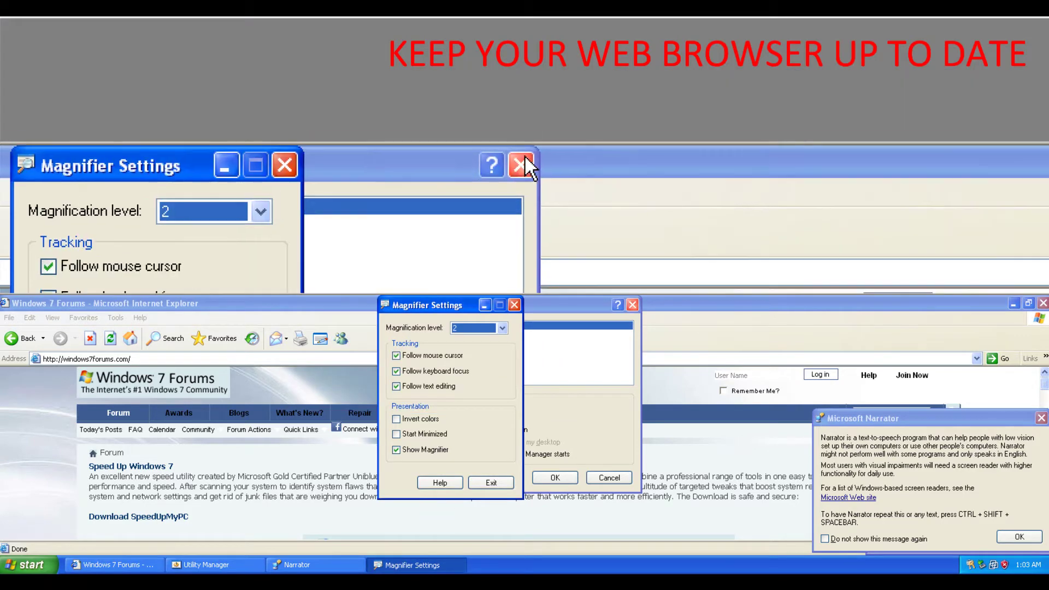
pyautogui.click(632, 304)
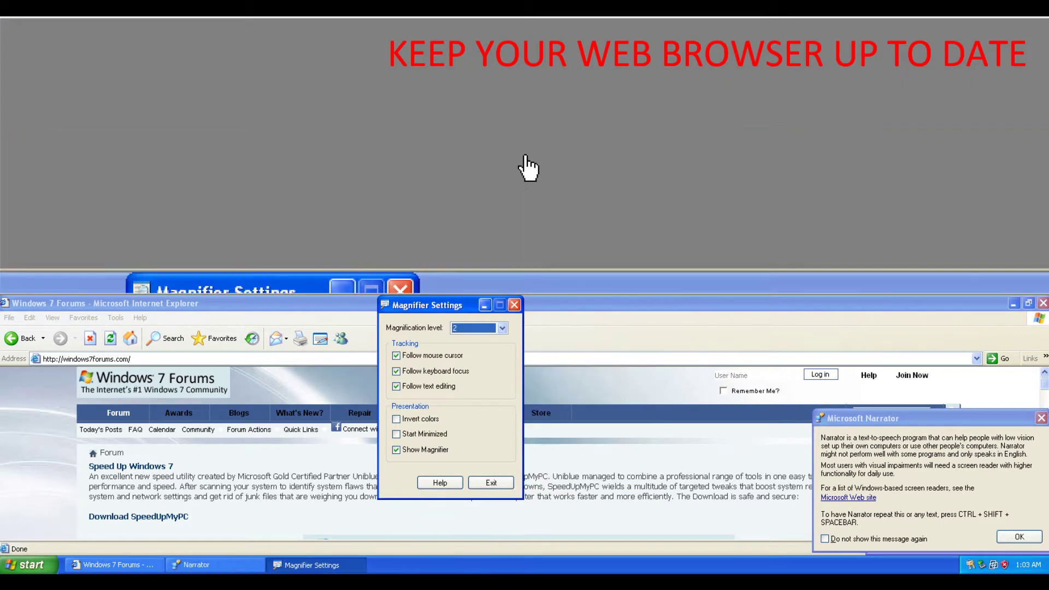
pyautogui.click(515, 305)
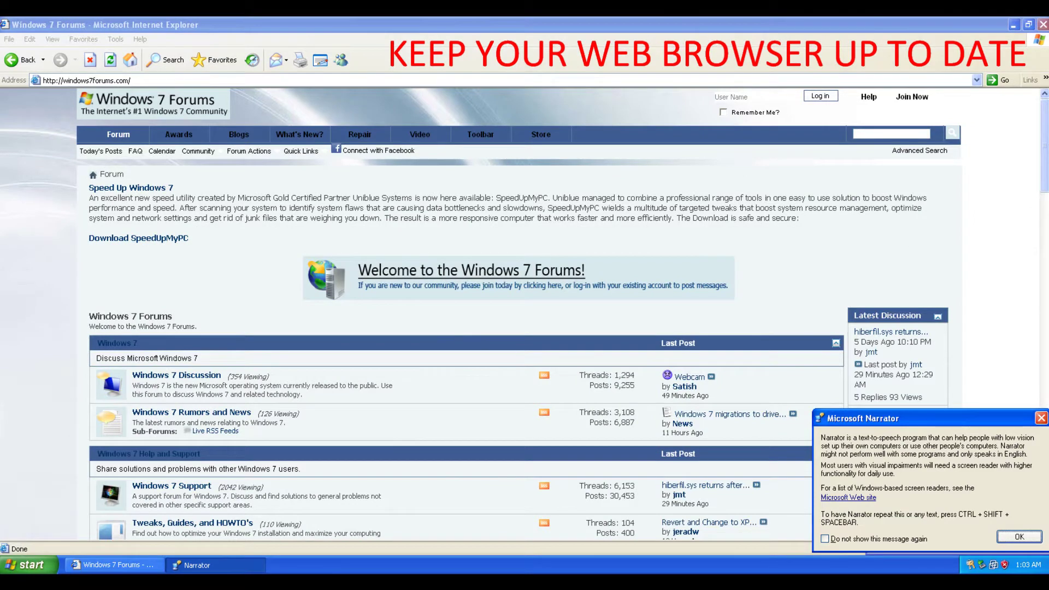
# - Dismiss Narrator's notice and return to the top of the Windows 7 Forums page
pyautogui.press('Return')
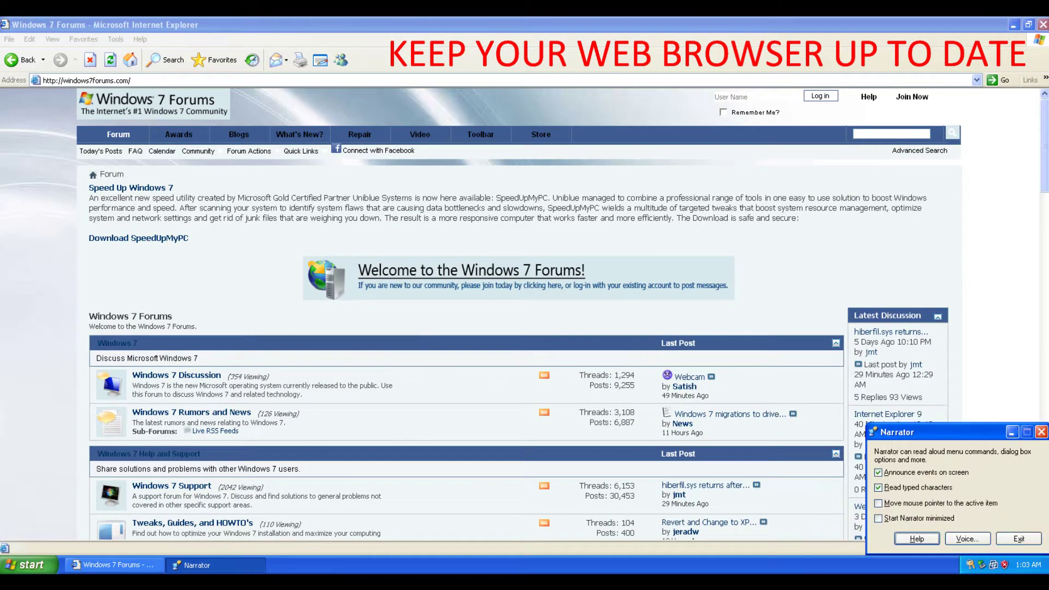
pyautogui.hotkey('alt', 'Tab')
pyautogui.scroll(-5, 464, 311)
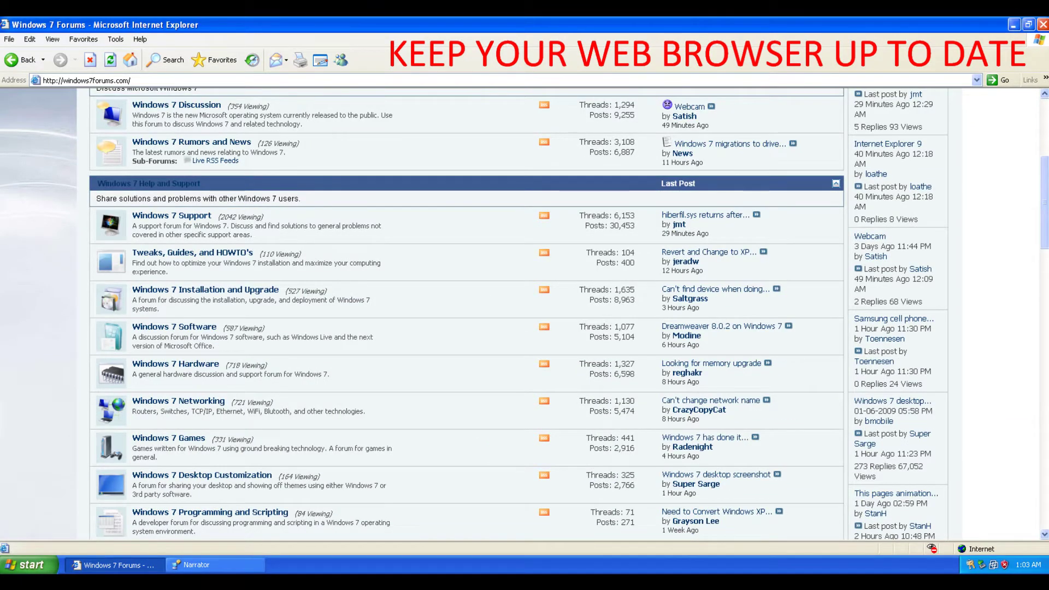
pyautogui.scroll(-10, 464, 312)
pyautogui.press('Home')
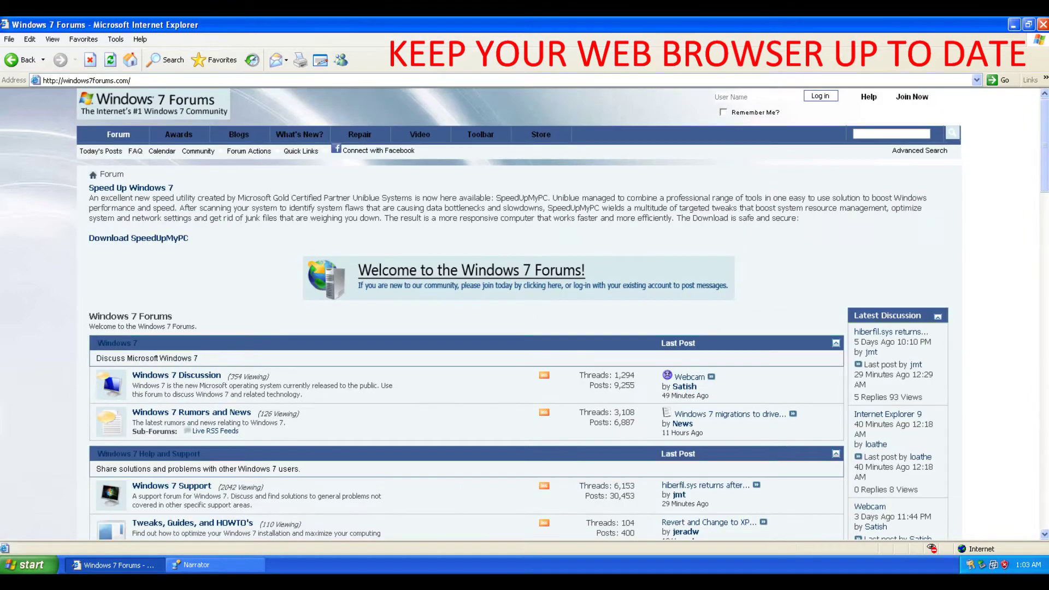
# - Open the Windows 7 Discussion forum and then the 'W7 32 bit vs. 64 bit' thread
pyautogui.press('Tab')
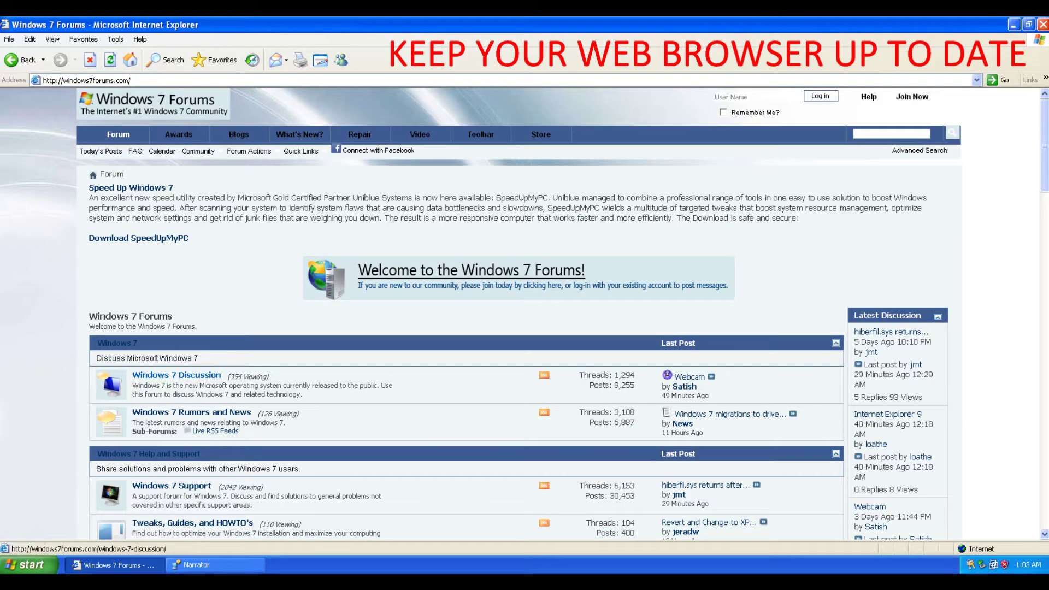
pyautogui.press('Return')
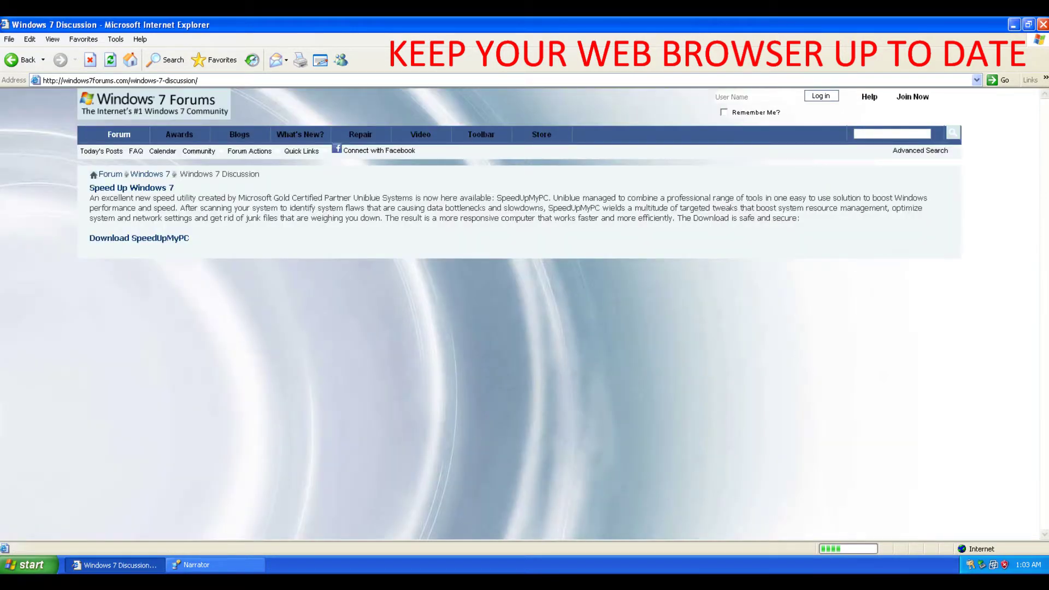
pyautogui.press('pagedown')
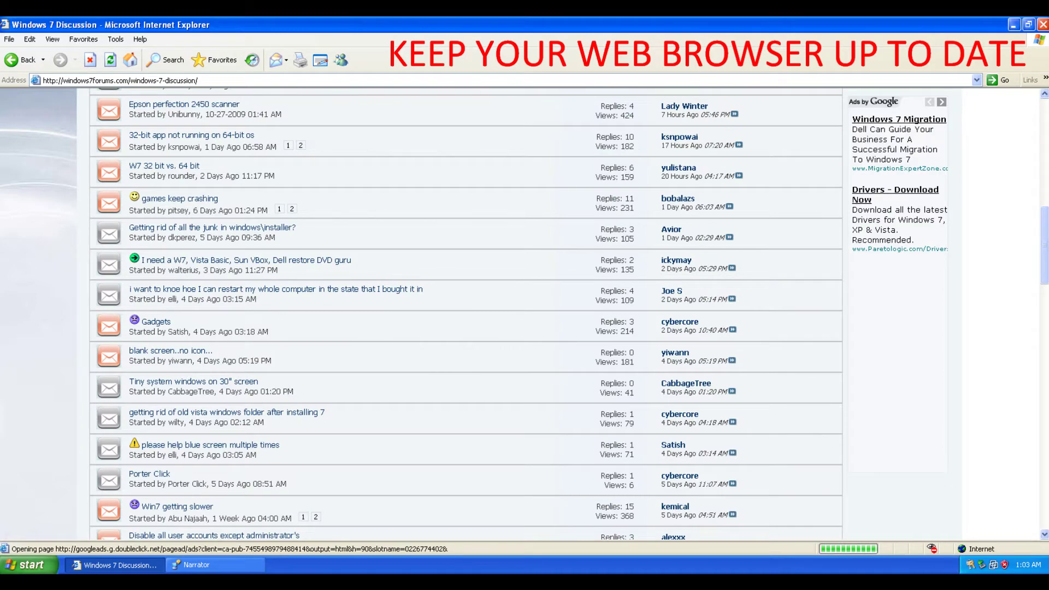
pyautogui.press('Home')
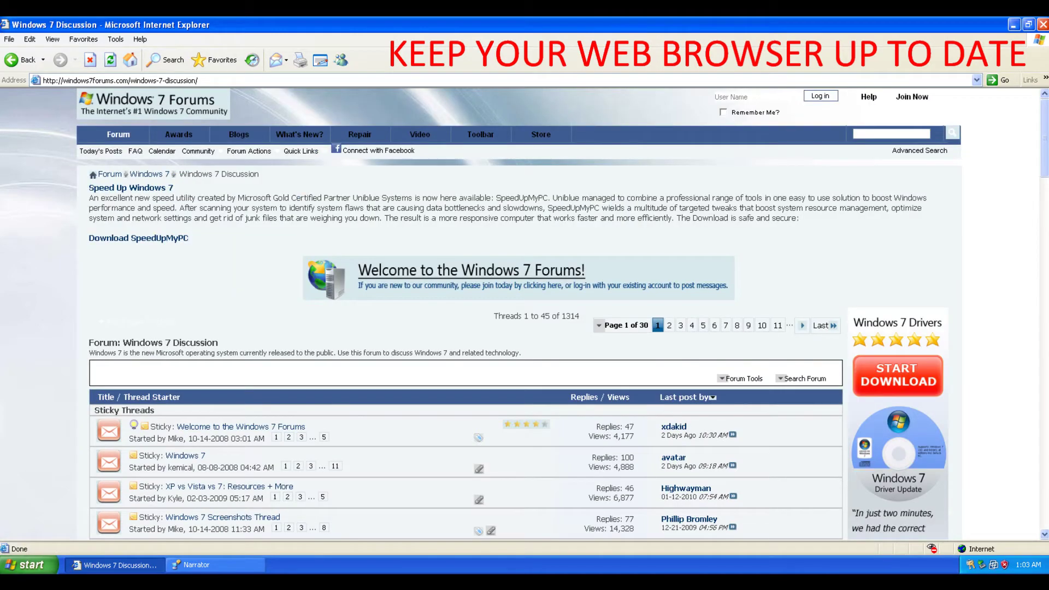
pyautogui.press('pagedown')
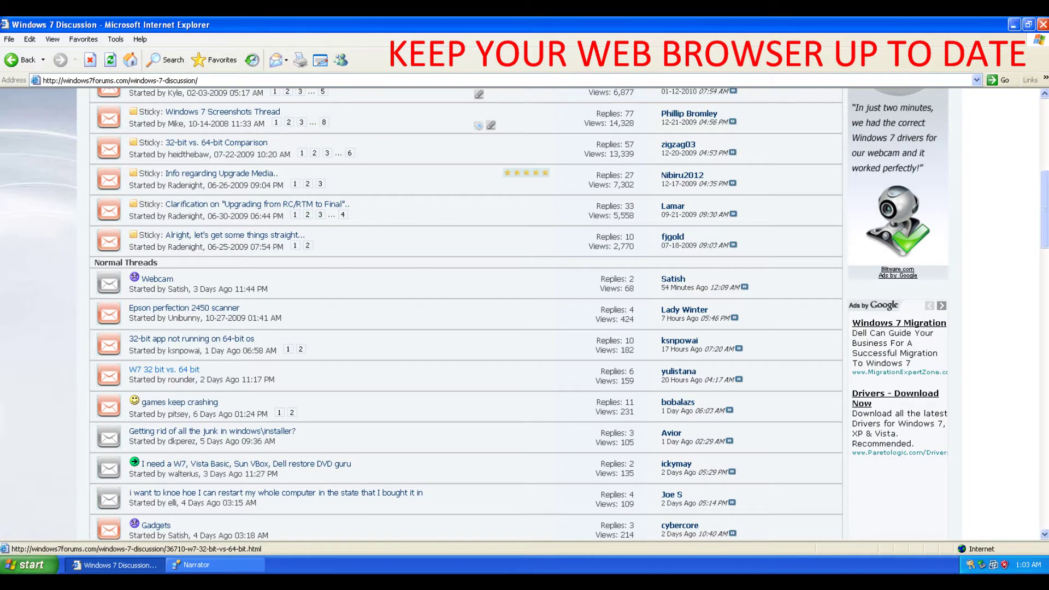
pyautogui.press('Return')
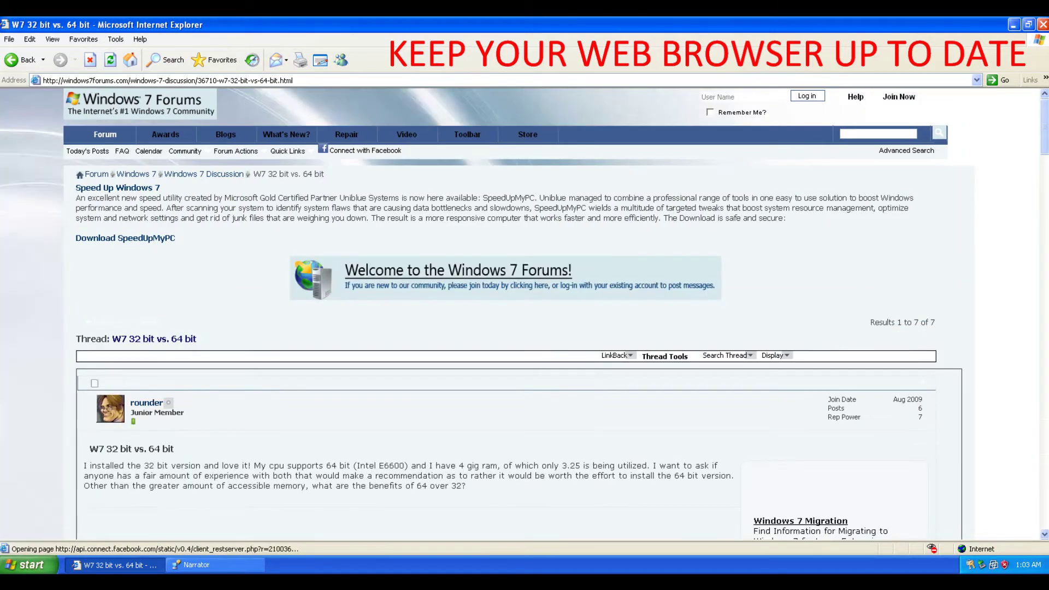
# - Read the thread's benchmark reply and check the Thread Tools options
pyautogui.press('Tab')
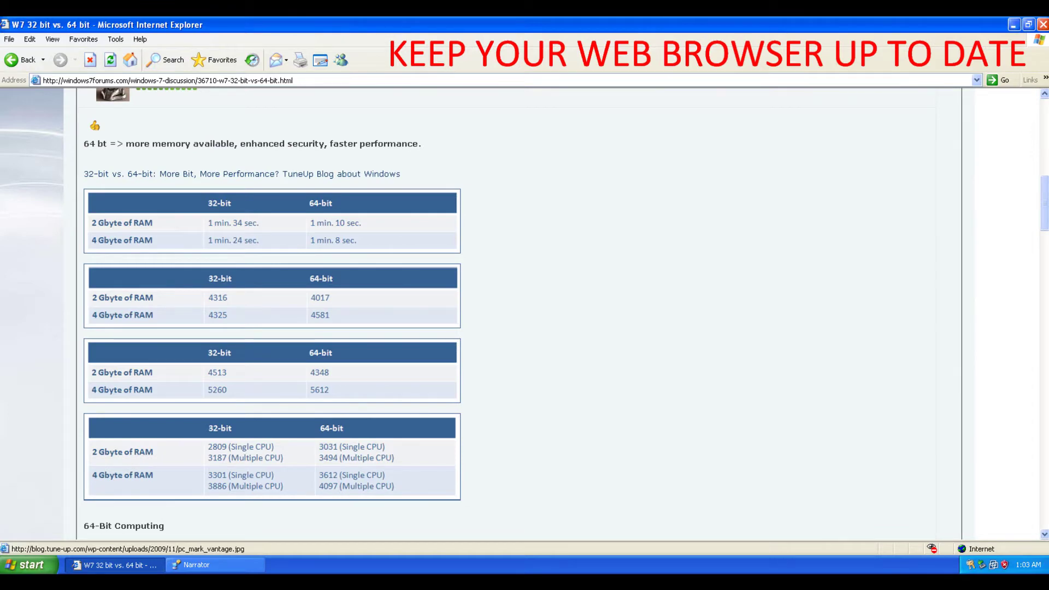
pyautogui.press('Home')
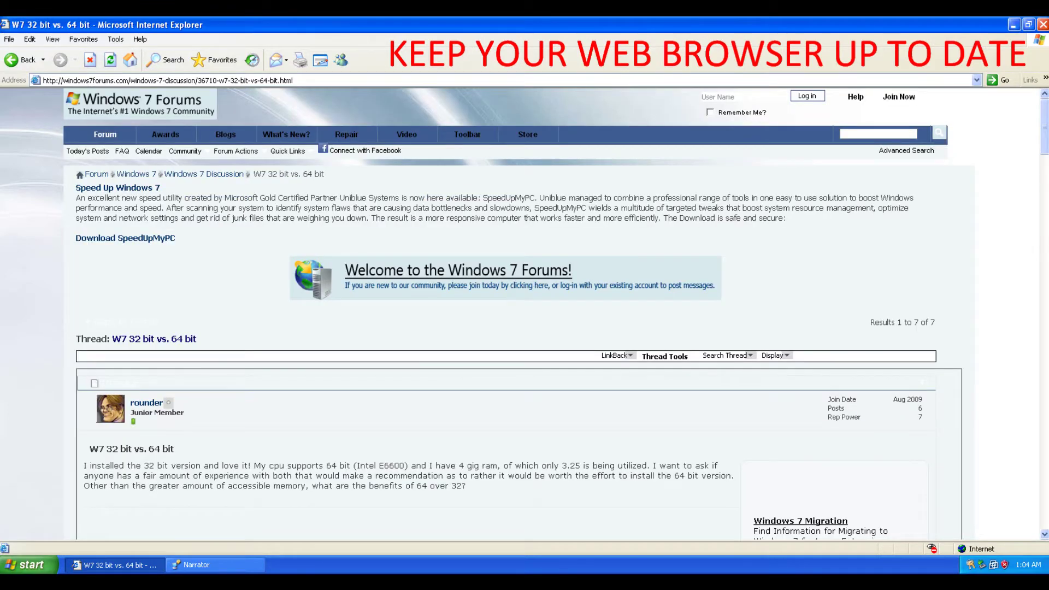
pyautogui.moveTo(169, 403)
pyautogui.click(665, 357)
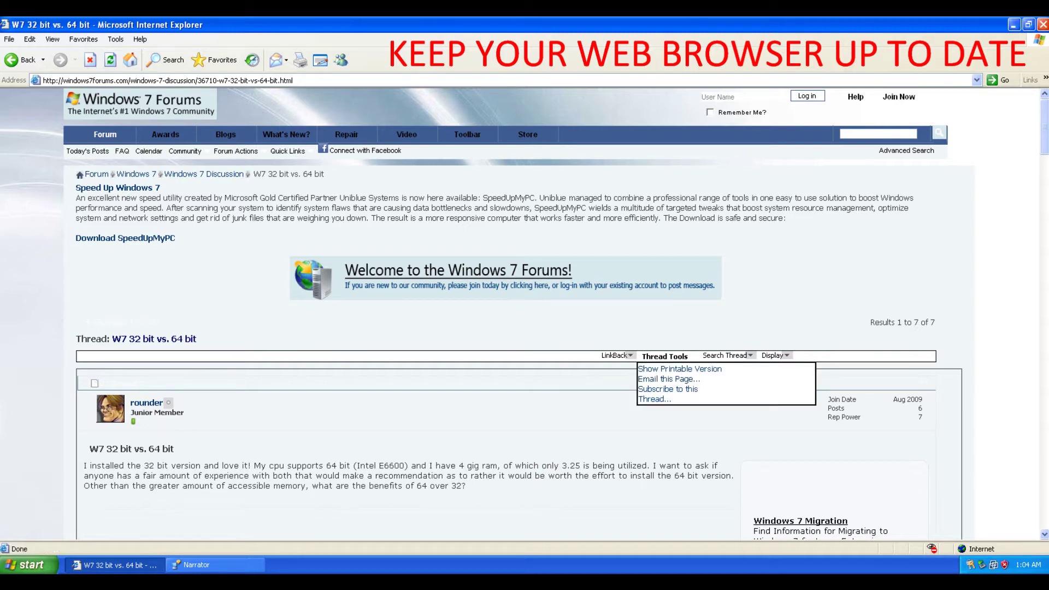
pyautogui.press('Escape')
# - Page to the bottom of the thread, then follow the site logo back to the forum home
pyautogui.press('Tab')
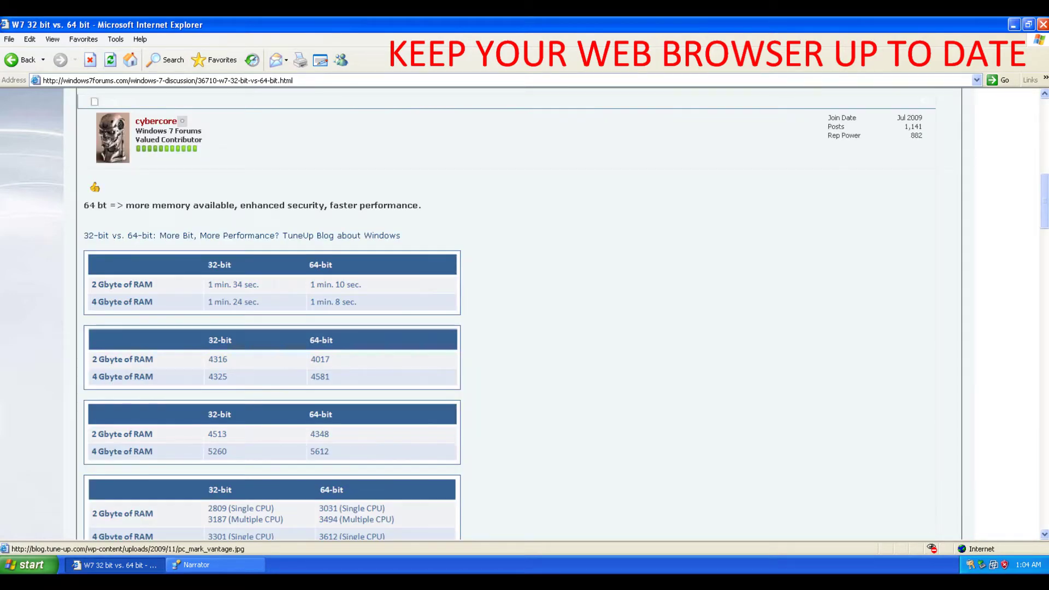
pyautogui.press('End')
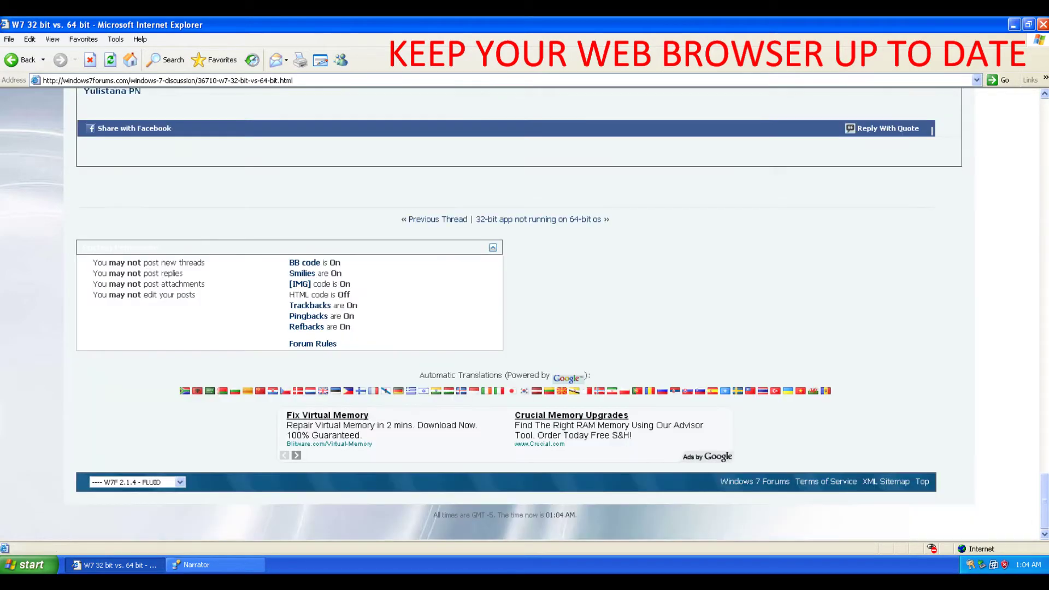
pyautogui.press('pageup')
pyautogui.press('pageup')
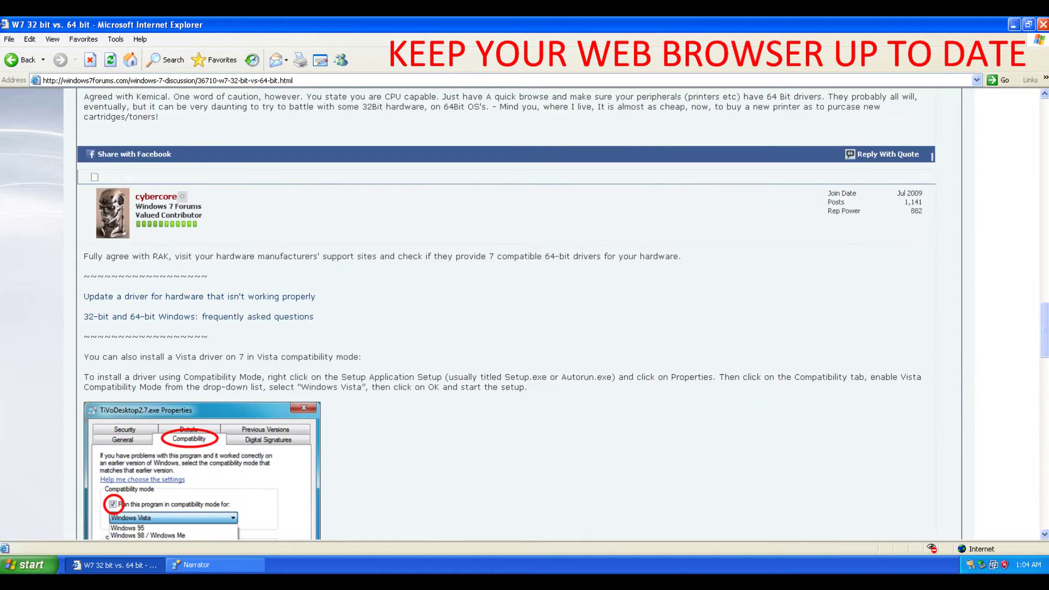
pyautogui.press('pageup')
pyautogui.press('pageup')
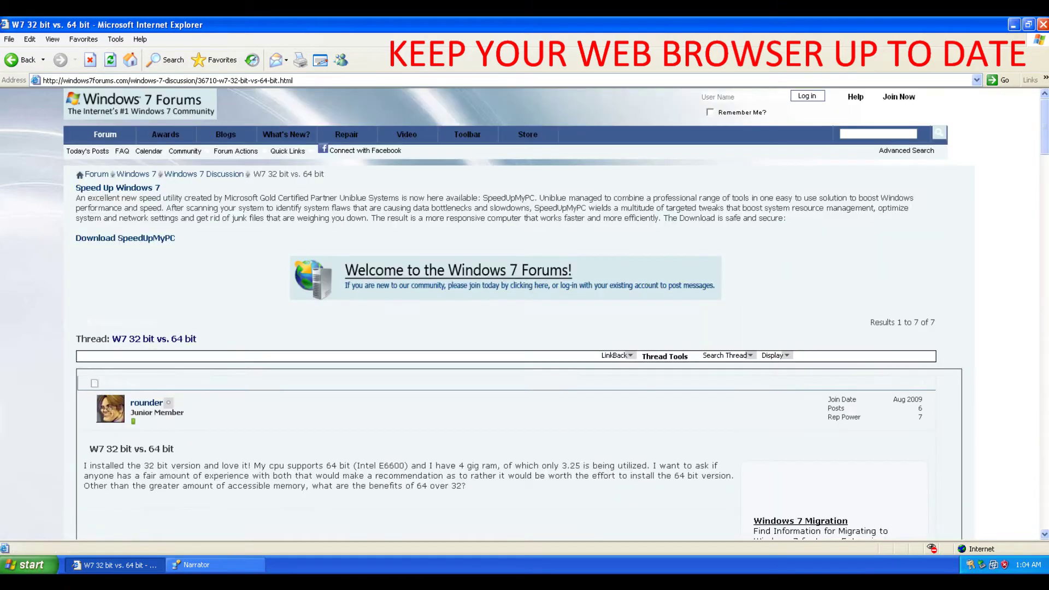
pyautogui.press('Tab')
pyautogui.press('Return')
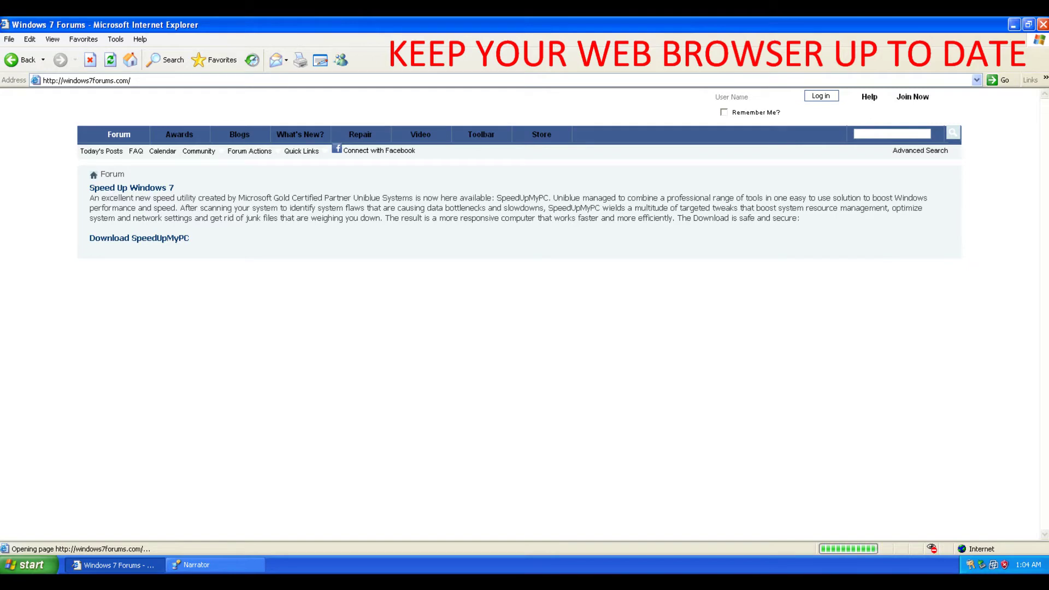
# - Scroll up and down the windows7forums.com listings, then bring up the Help menu
pyautogui.scroll(-10, 481, 314)
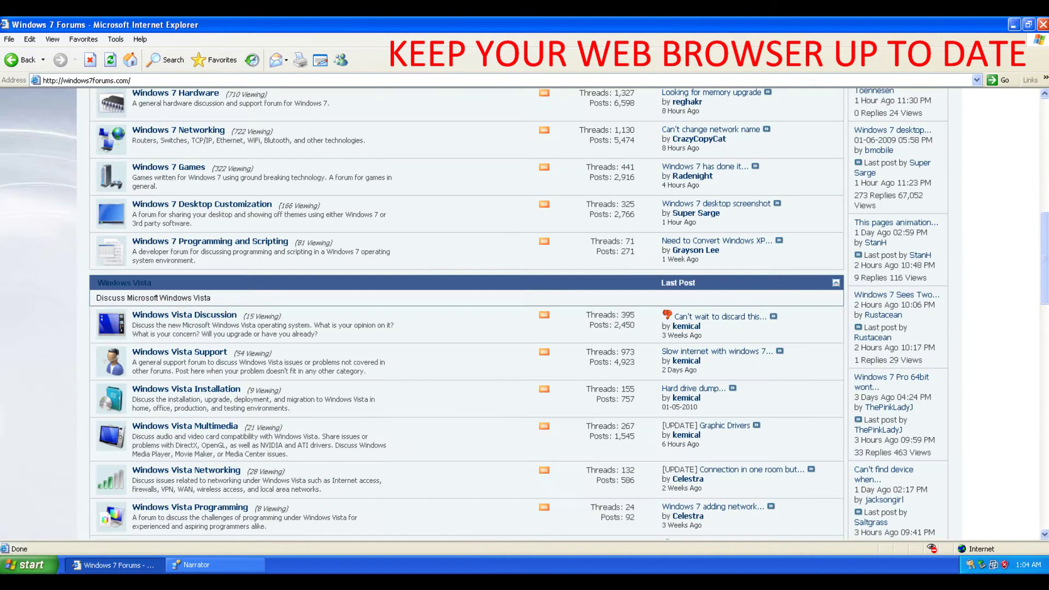
pyautogui.scroll(-10, 481, 314)
pyautogui.scroll(-4, 481, 315)
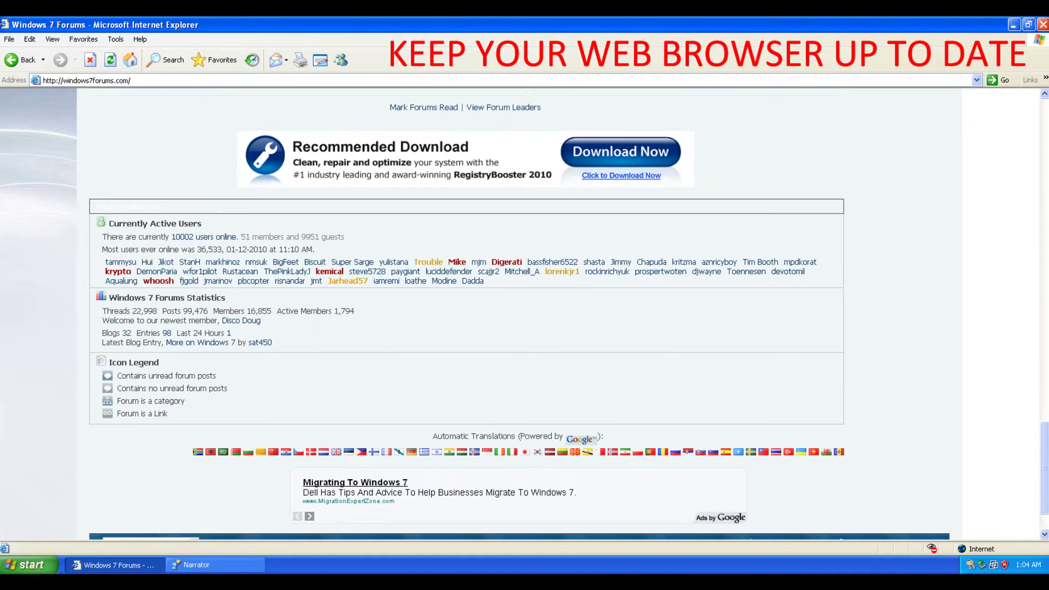
pyautogui.scroll(1, 481, 314)
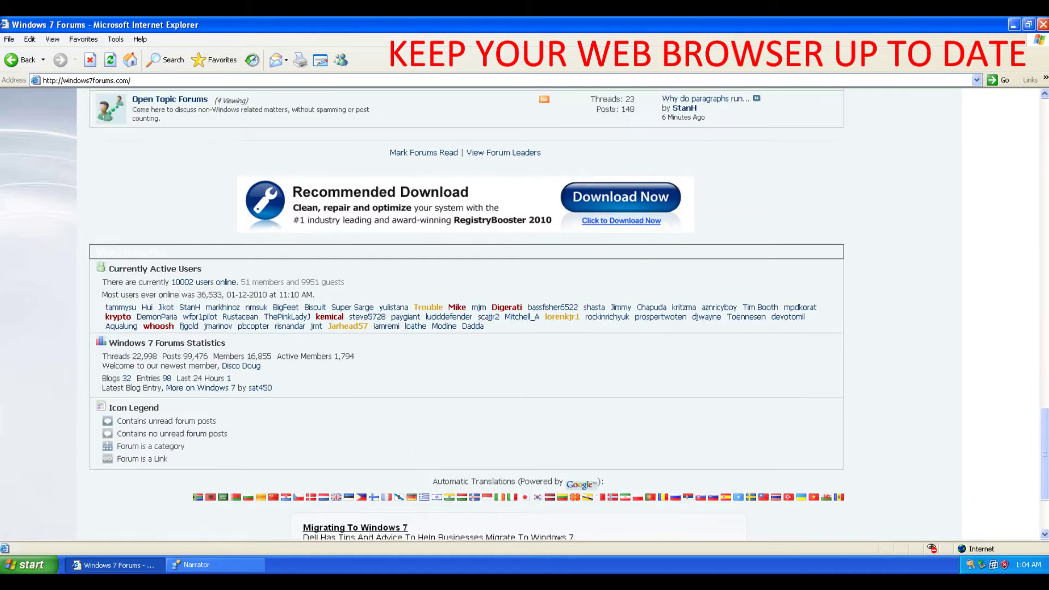
pyautogui.scroll(8, 466, 314)
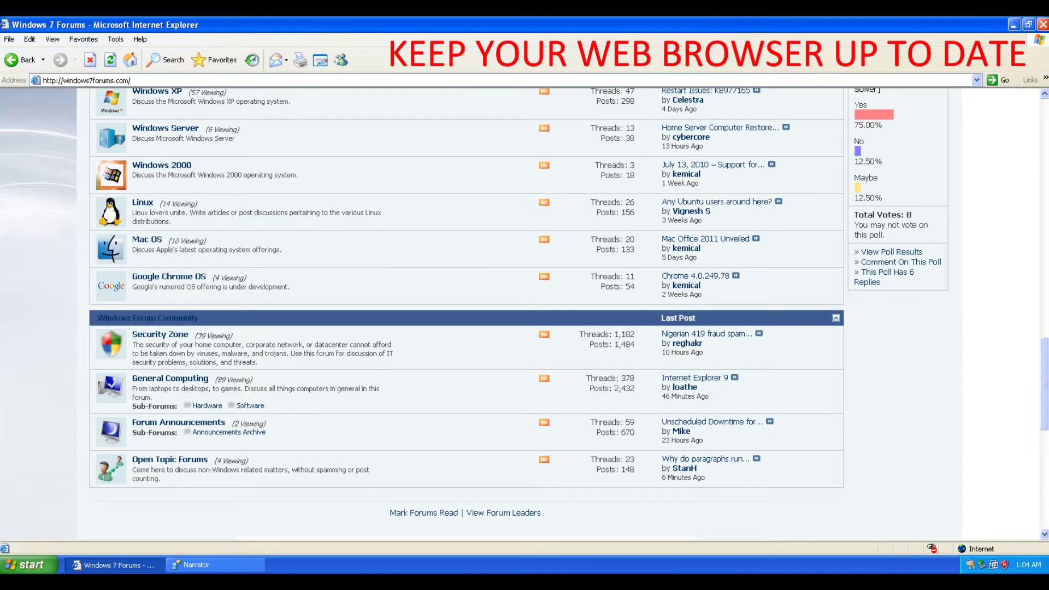
pyautogui.scroll(1, 467, 314)
pyautogui.scroll(15, 466, 314)
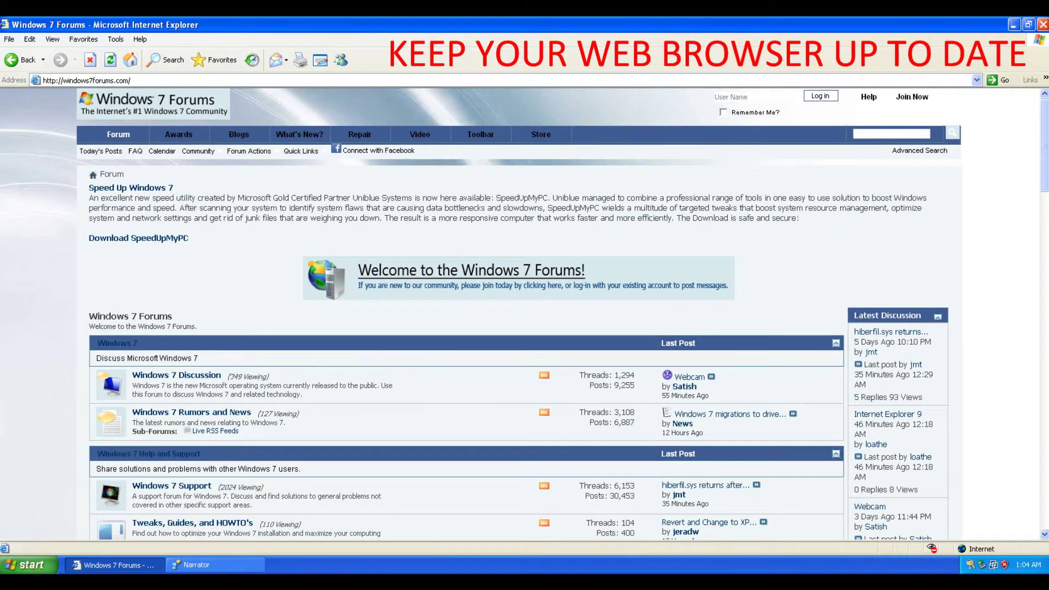
pyautogui.scroll(-1, 467, 314)
pyautogui.scroll(-5, 467, 314)
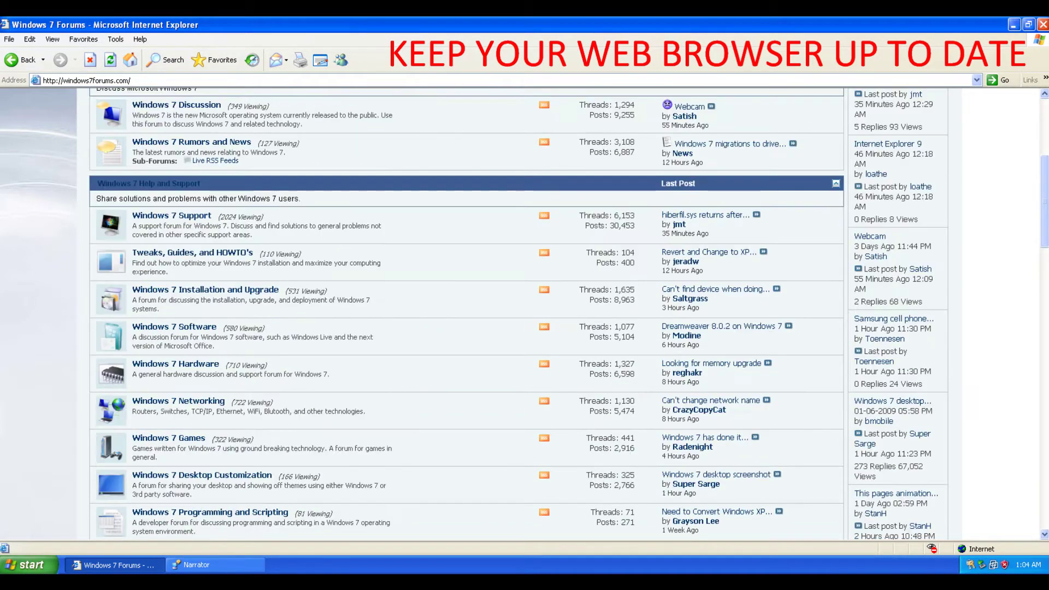
pyautogui.scroll(-12, 466, 314)
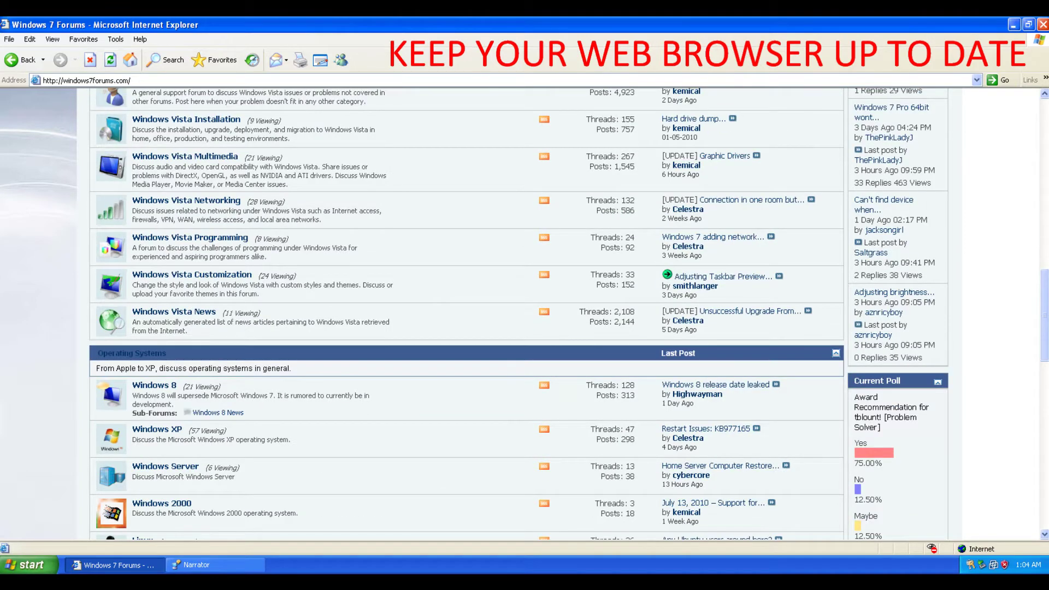
pyautogui.scroll(3, 467, 315)
pyautogui.scroll(13, 466, 315)
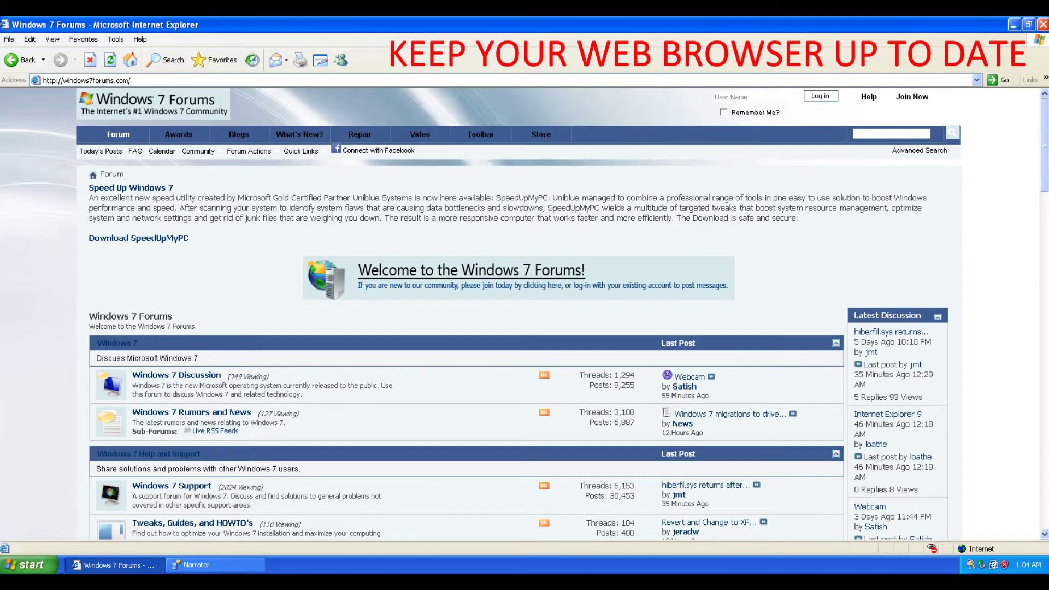
pyautogui.scroll(-1, 520, 314)
pyautogui.scroll(-20, 519, 314)
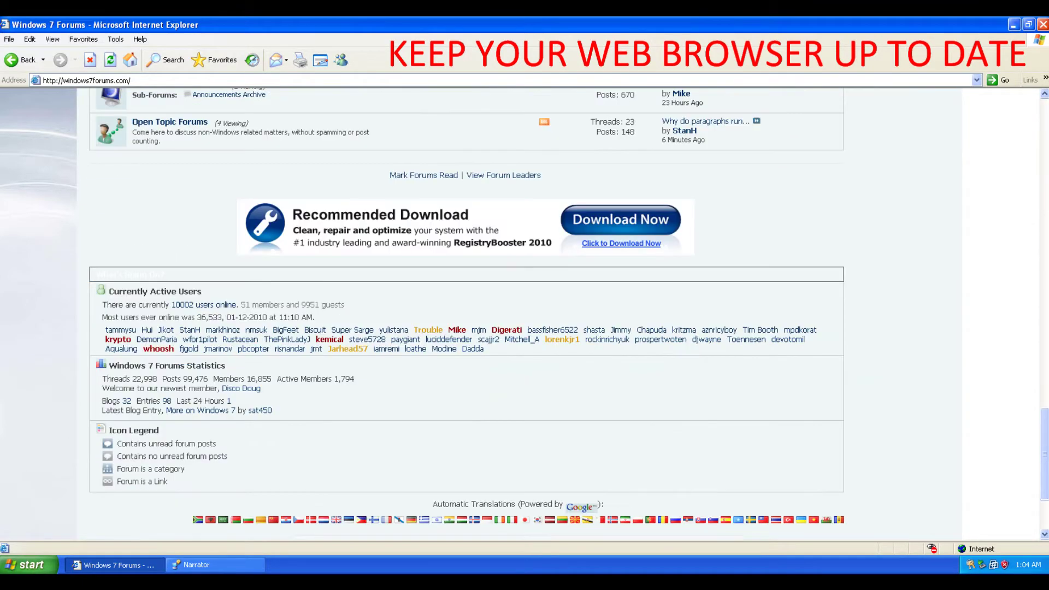
pyautogui.scroll(1, 465, 349)
pyautogui.scroll(5, 465, 350)
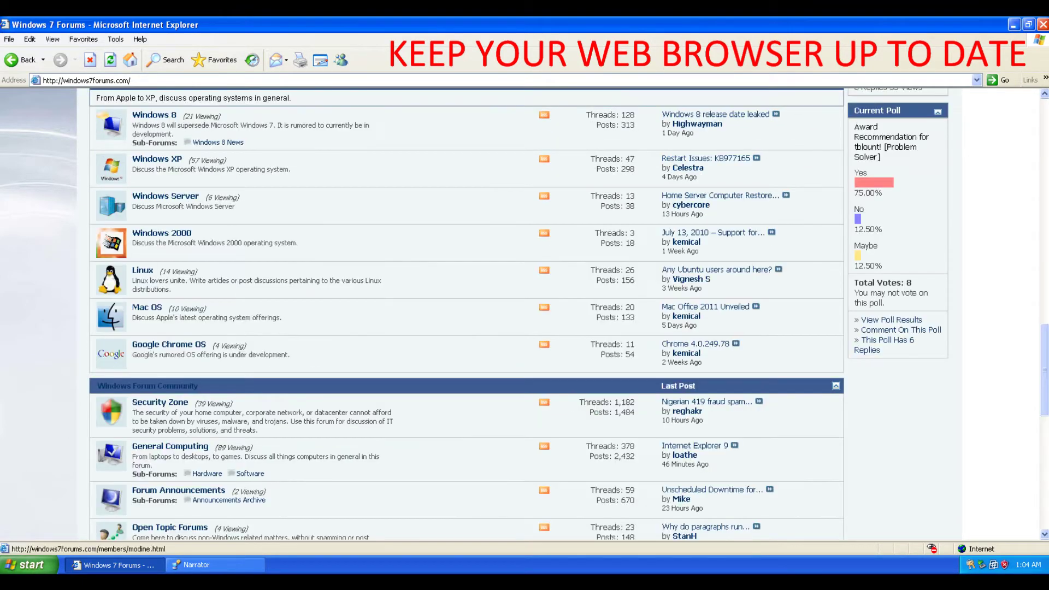
pyautogui.scroll(5, 464, 314)
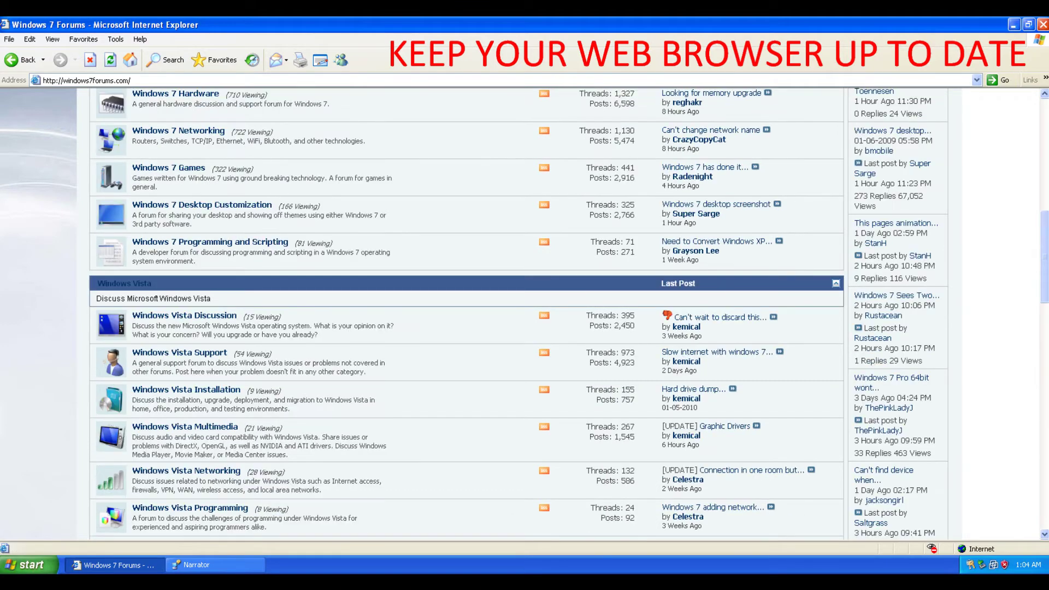
pyautogui.scroll(5, 464, 314)
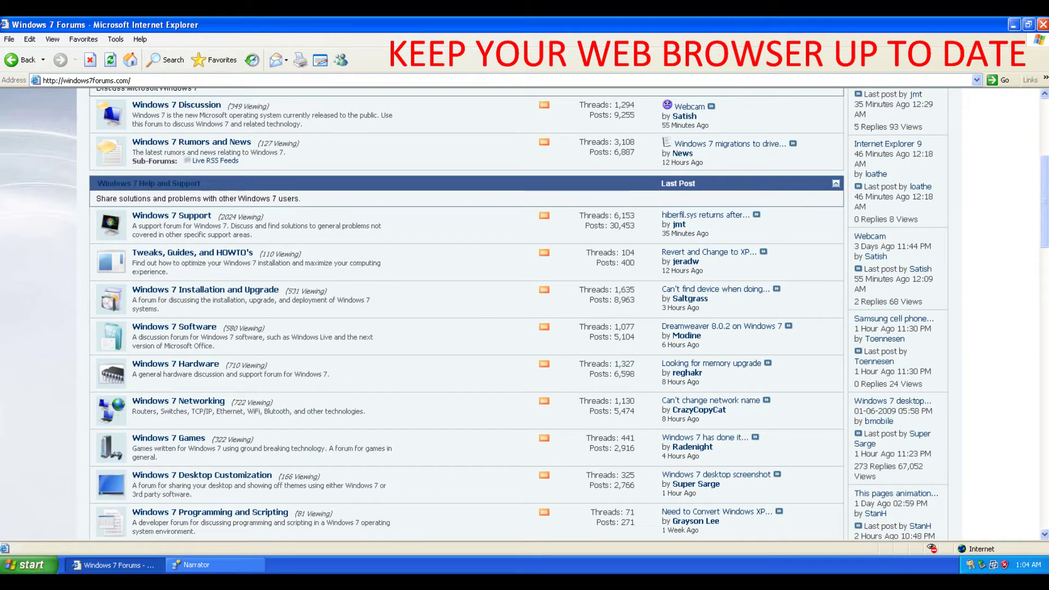
pyautogui.click(139, 39)
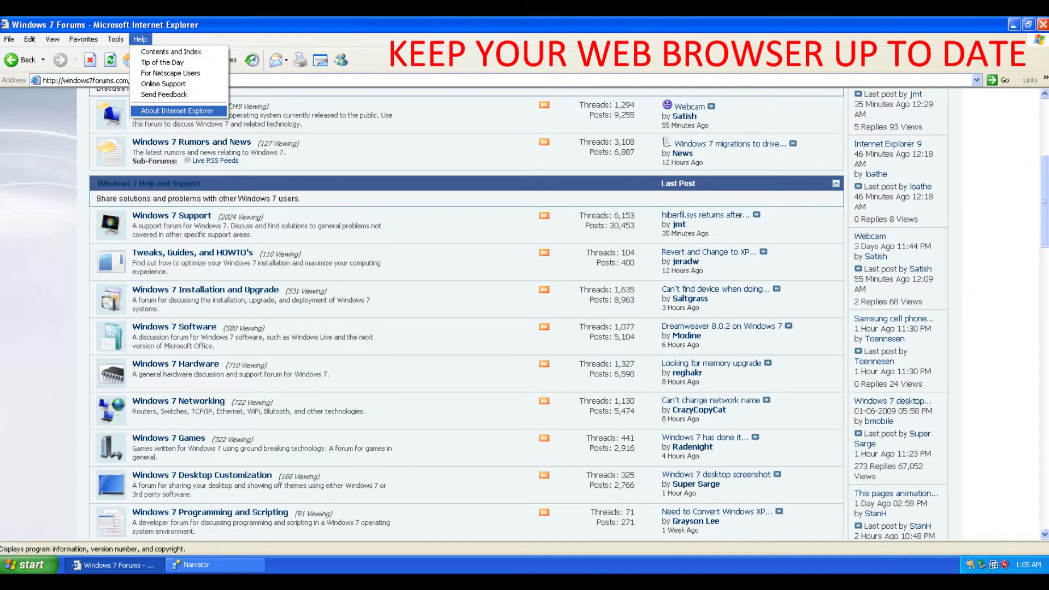
# - View About Internet Explorer, confirming version 6.0.2900.5512, and close it
pyautogui.press('Return')
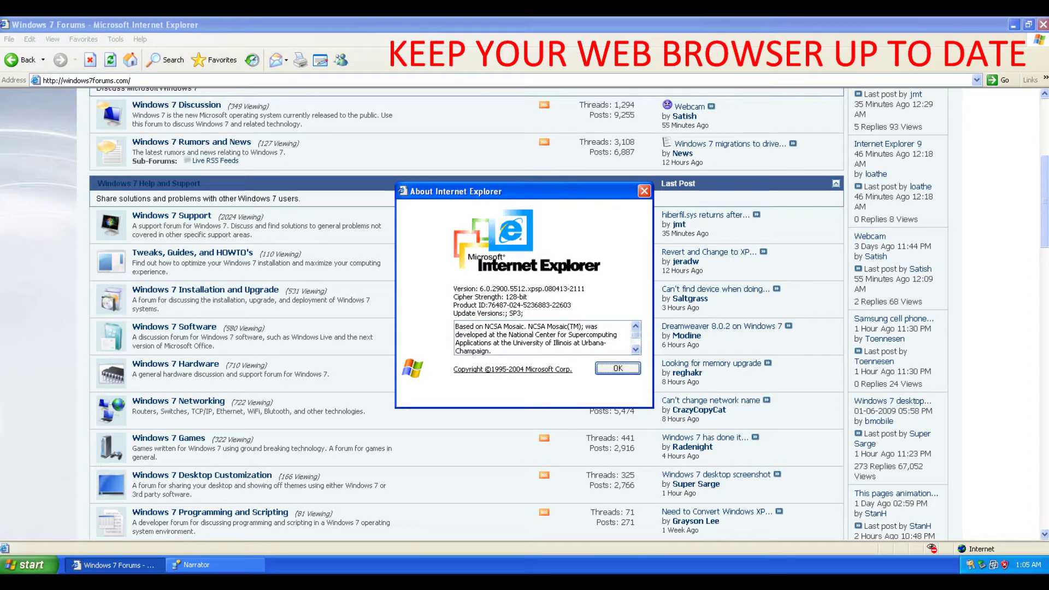
pyautogui.press('Tab')
pyautogui.press('pagedown')
pyautogui.press('pageup')
pyautogui.press('pageup')
pyautogui.press('Tab')
pyautogui.press('Return')
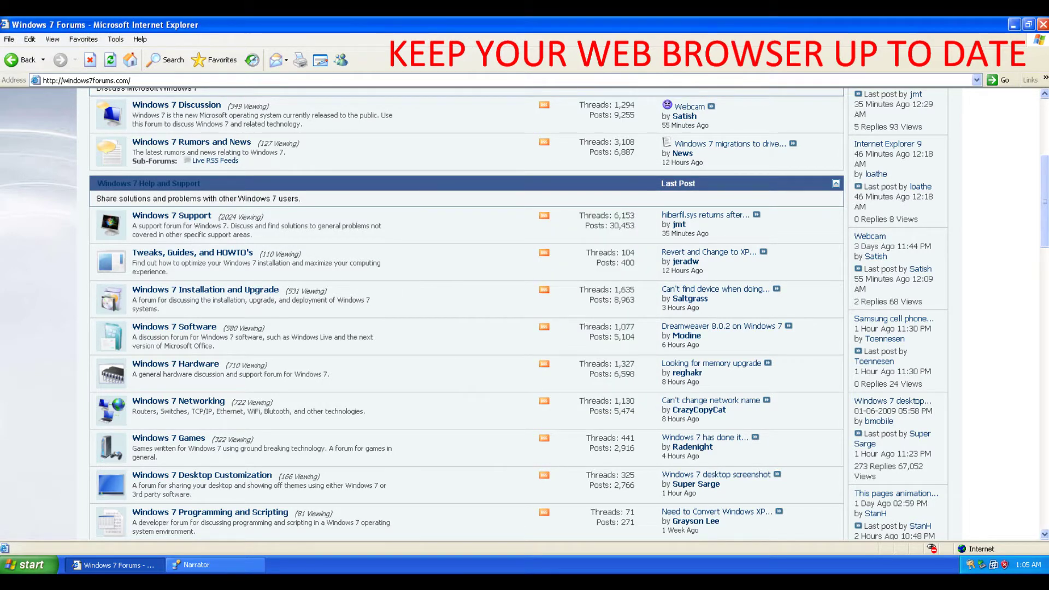
# - Return to the top of the forum page and check the About box once more
pyautogui.press('Up')
pyautogui.press('Home')
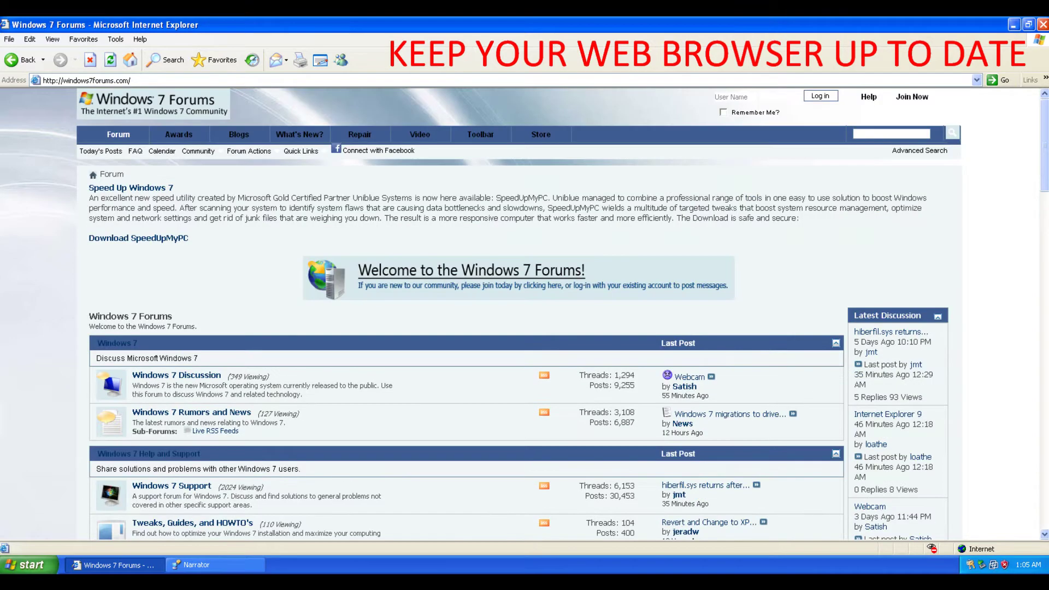
pyautogui.hotkey('alt', 'h')
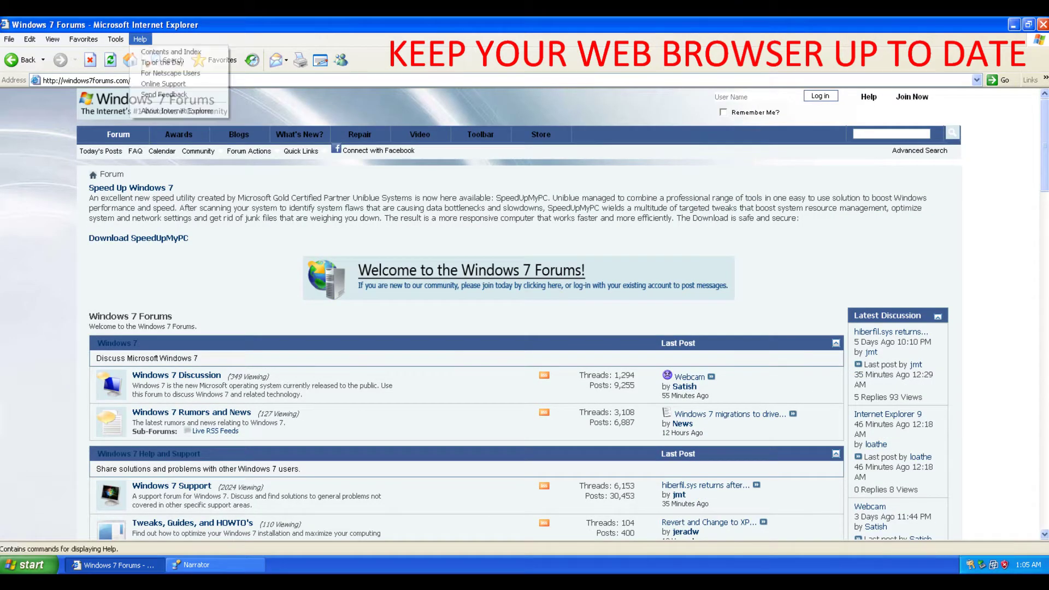
pyautogui.press('Down')
pyautogui.press('Down')
pyautogui.press('Down')
pyautogui.press('Down')
pyautogui.press('Down')
pyautogui.press('Return')
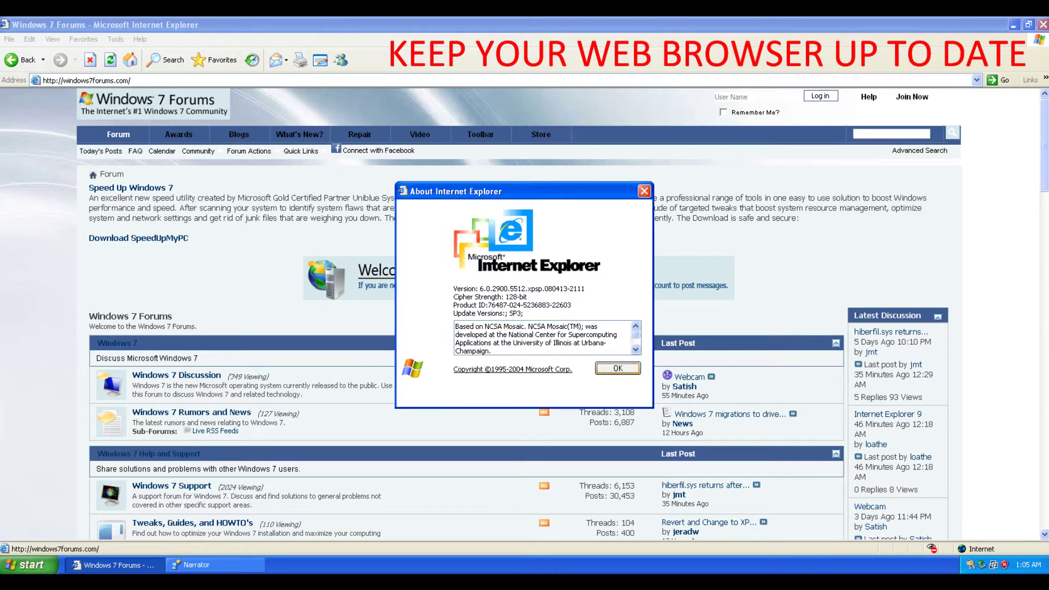
pyautogui.press('Return')
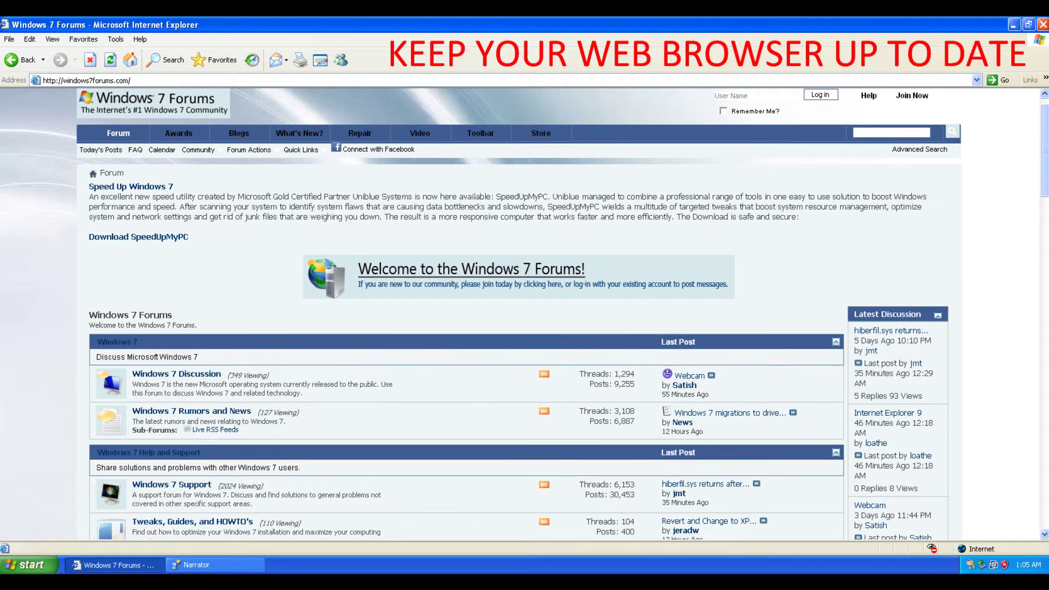
# - Page through the whole forum page to the bottom and back up to Windows 7 Help and Support
pyautogui.press('pagedown')
pyautogui.press('pagedown')
pyautogui.press('pagedown')
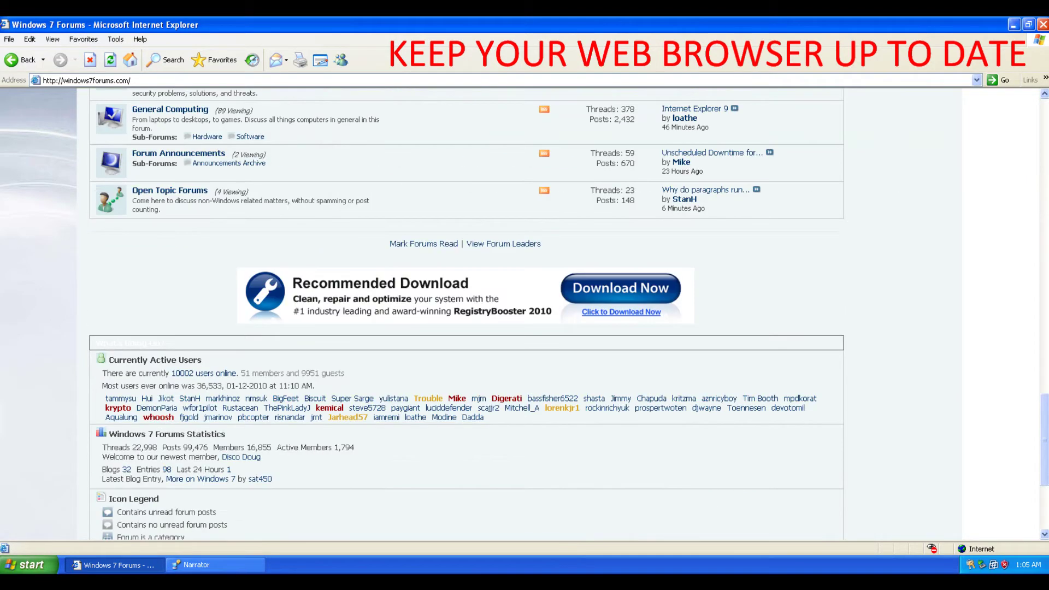
pyautogui.press('pageup')
pyautogui.press('pageup')
pyautogui.press('pageup')
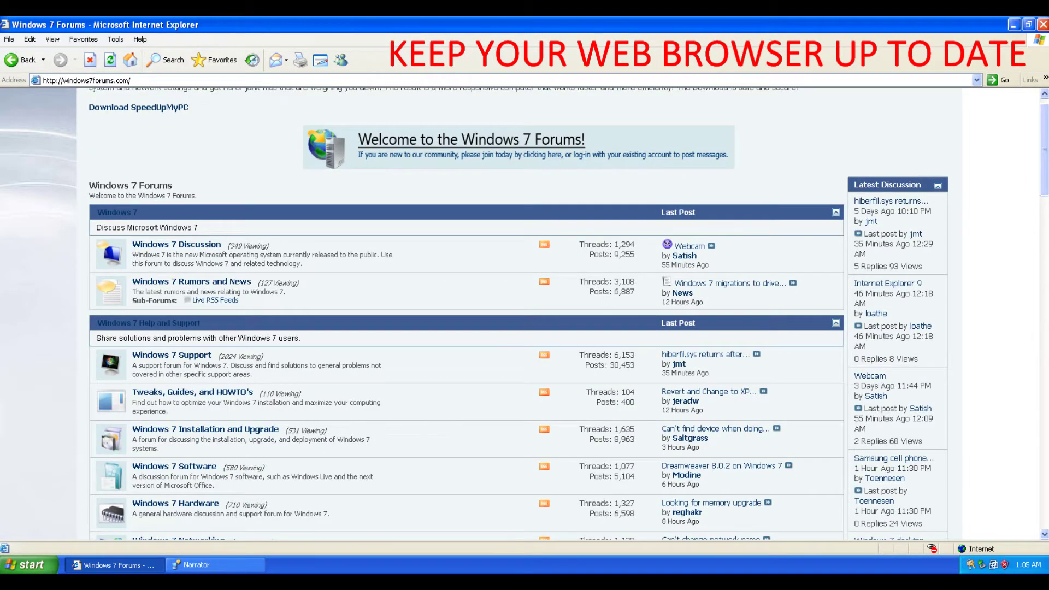
pyautogui.press('pageup')
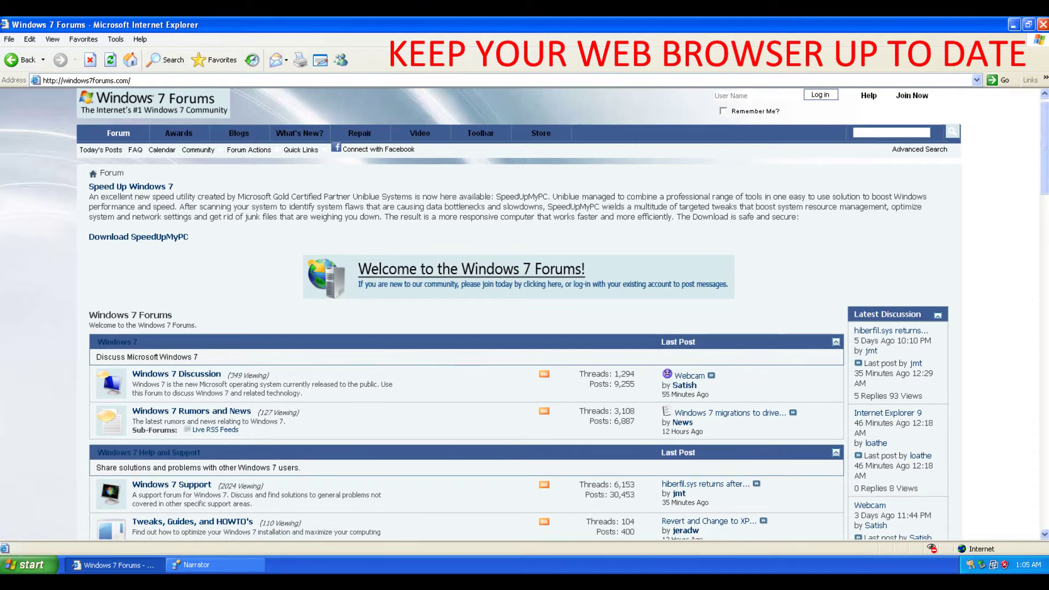
pyautogui.press('pagedown')
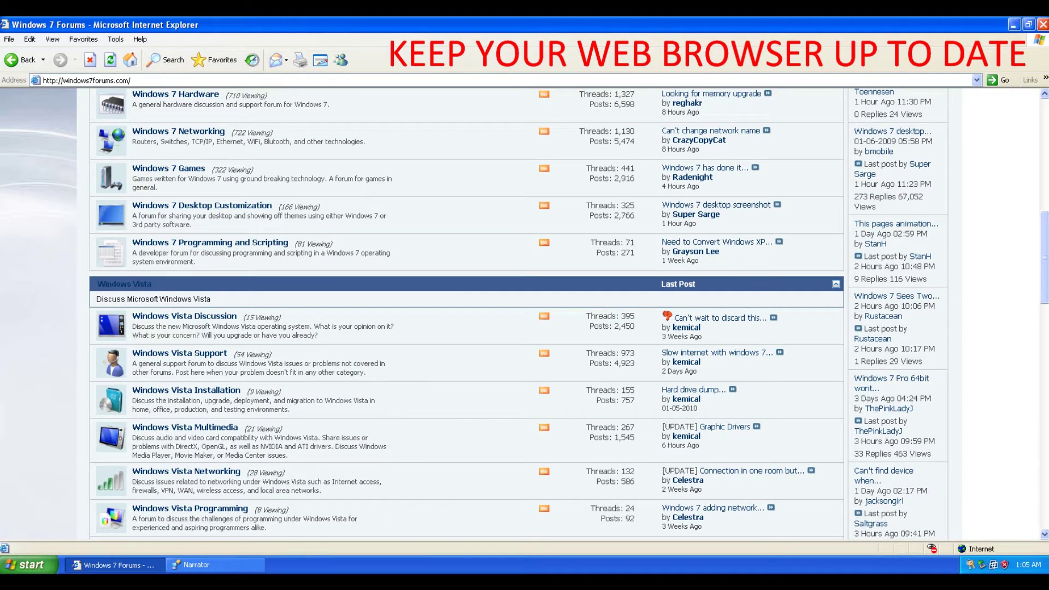
pyautogui.scroll(-2, 467, 314)
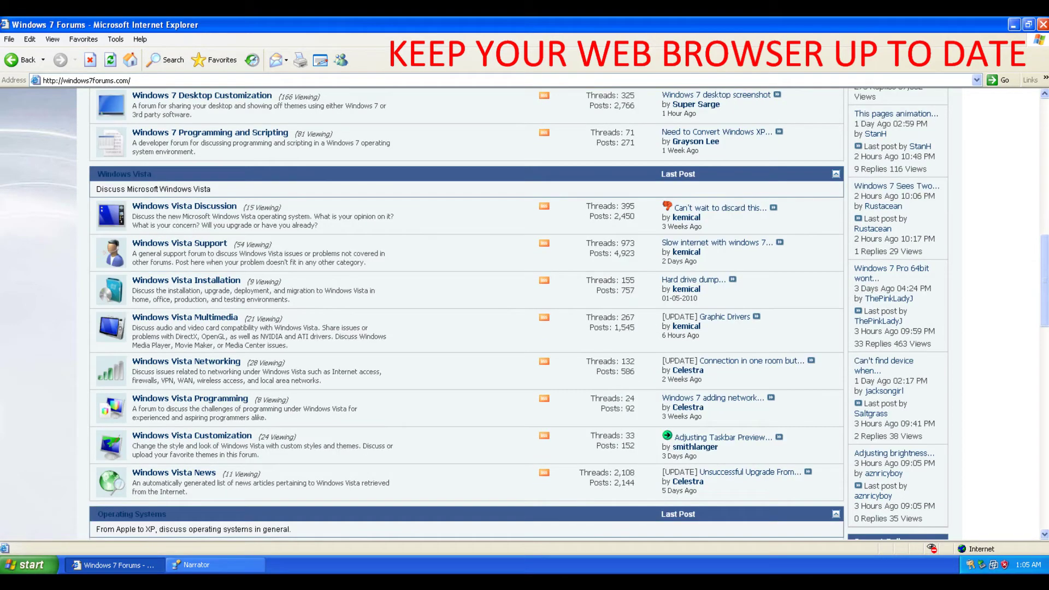
pyautogui.press('End')
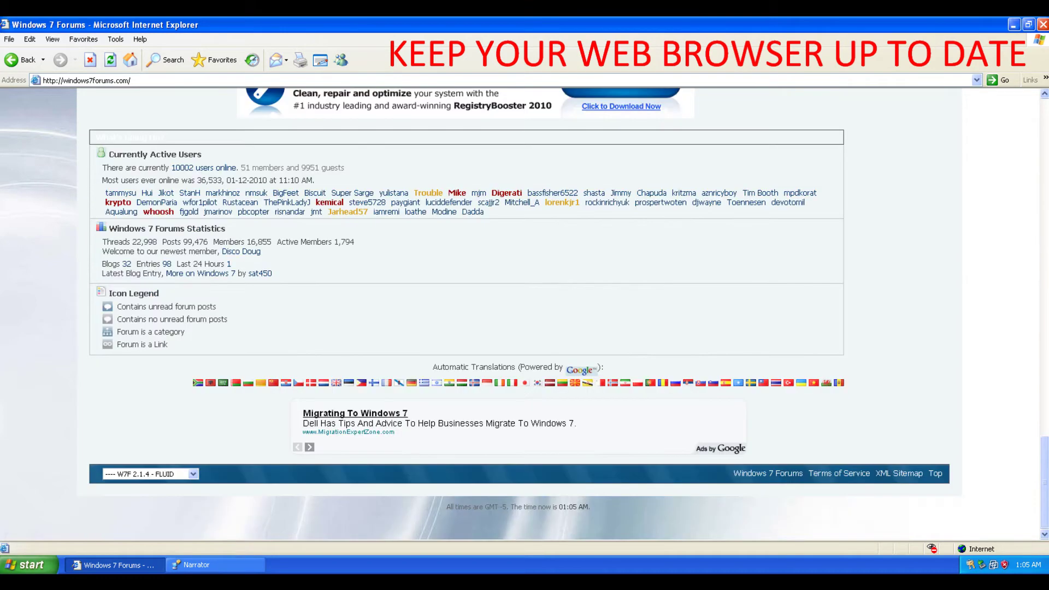
pyautogui.press('pageup')
pyautogui.press('pageup')
pyautogui.press('pageup')
pyautogui.press('pageup')
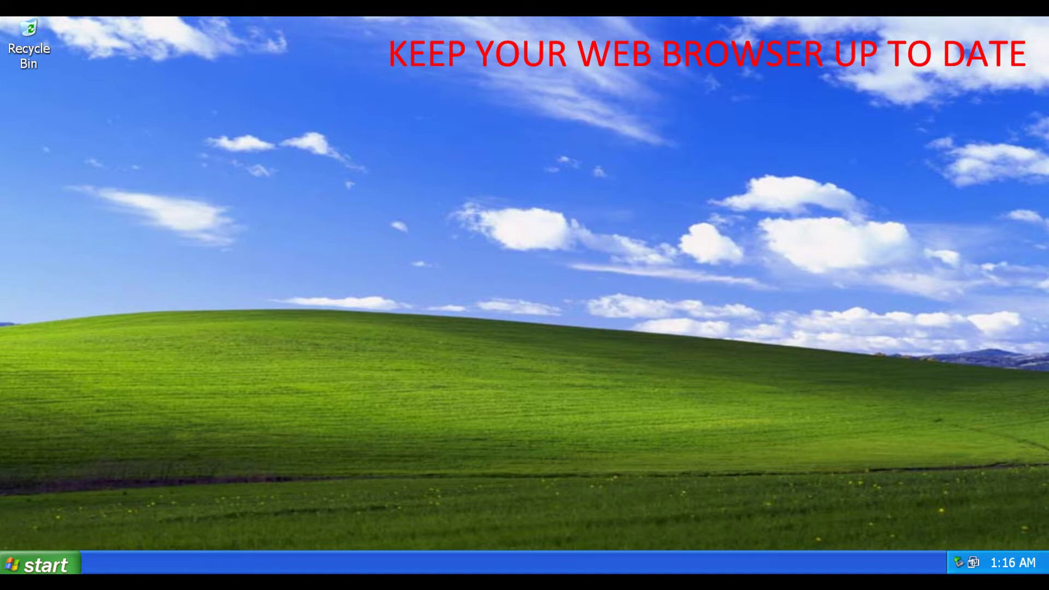
# - Launch Internet Explorer from the Start menu so it opens MSN.com
pyautogui.click(41, 564)
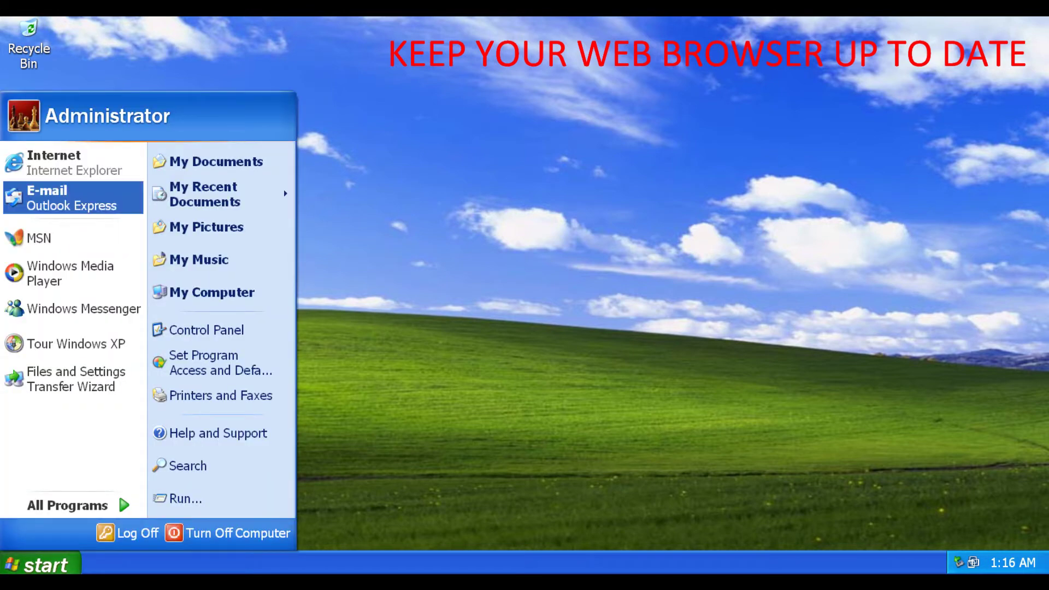
pyautogui.press('Escape')
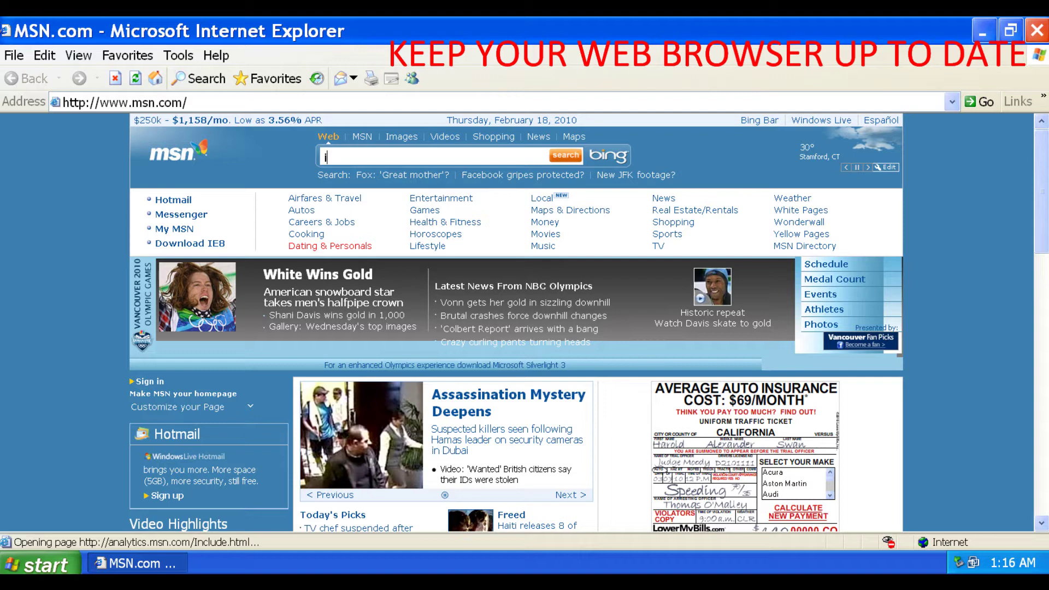
# - Search for 'internet explorer' and open the 'Internet Explorer 8: Home page' result
pyautogui.write('internet explorer')
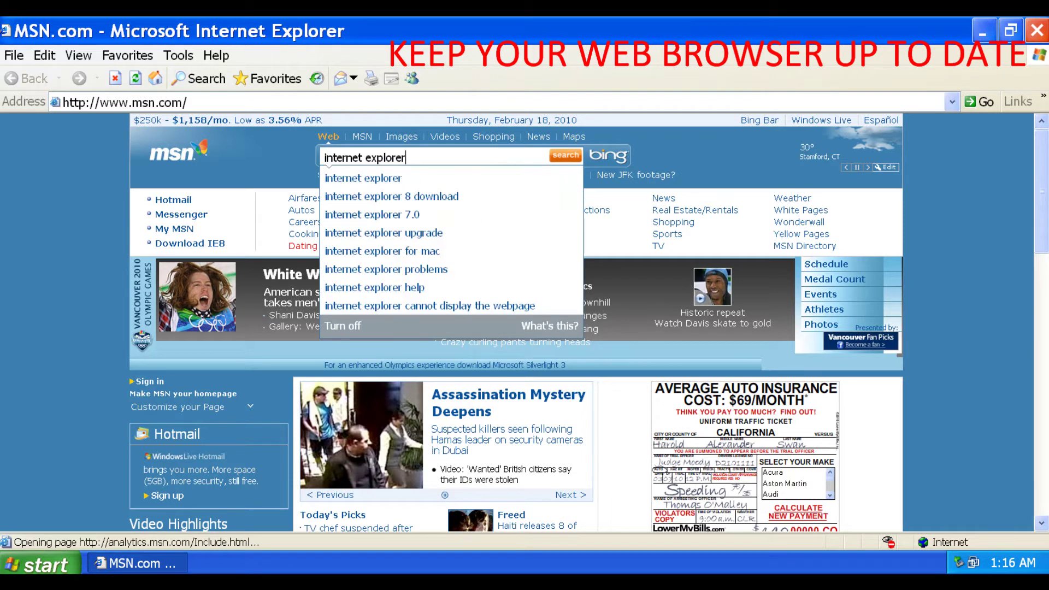
pyautogui.press('Return')
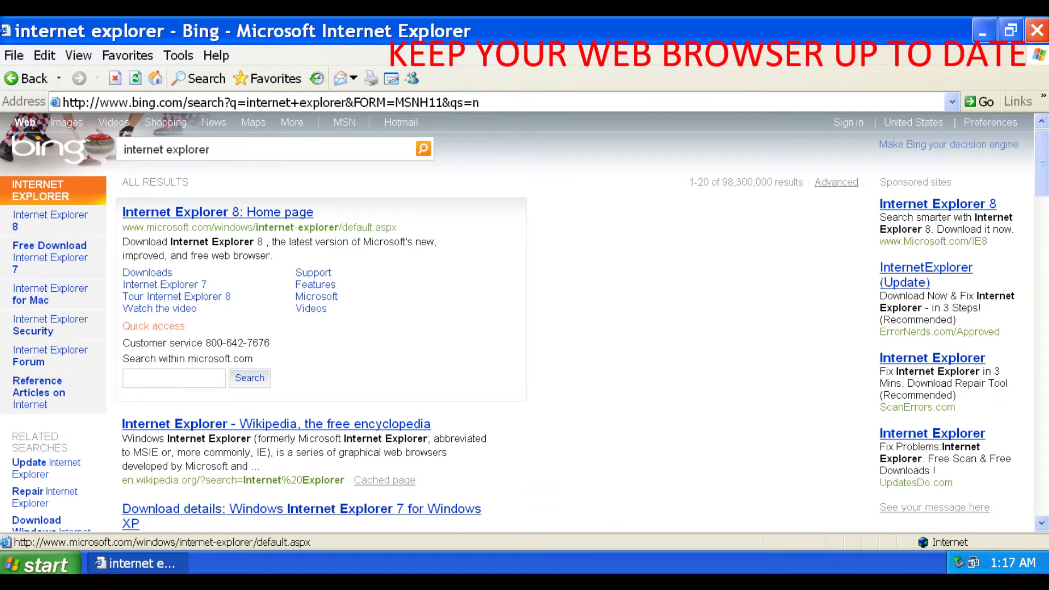
pyautogui.click(217, 212)
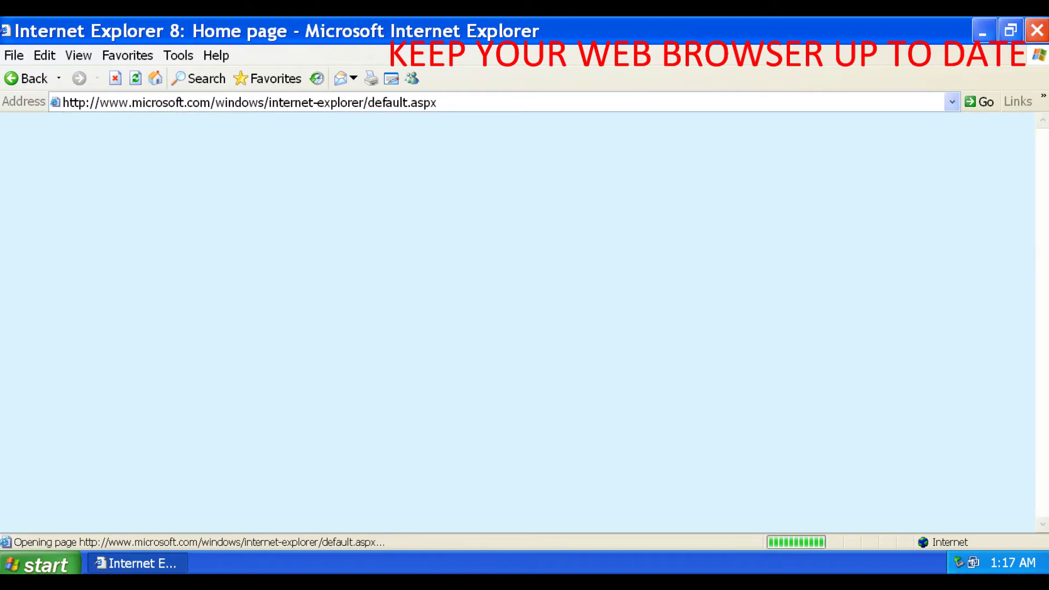
pyautogui.click(250, 102)
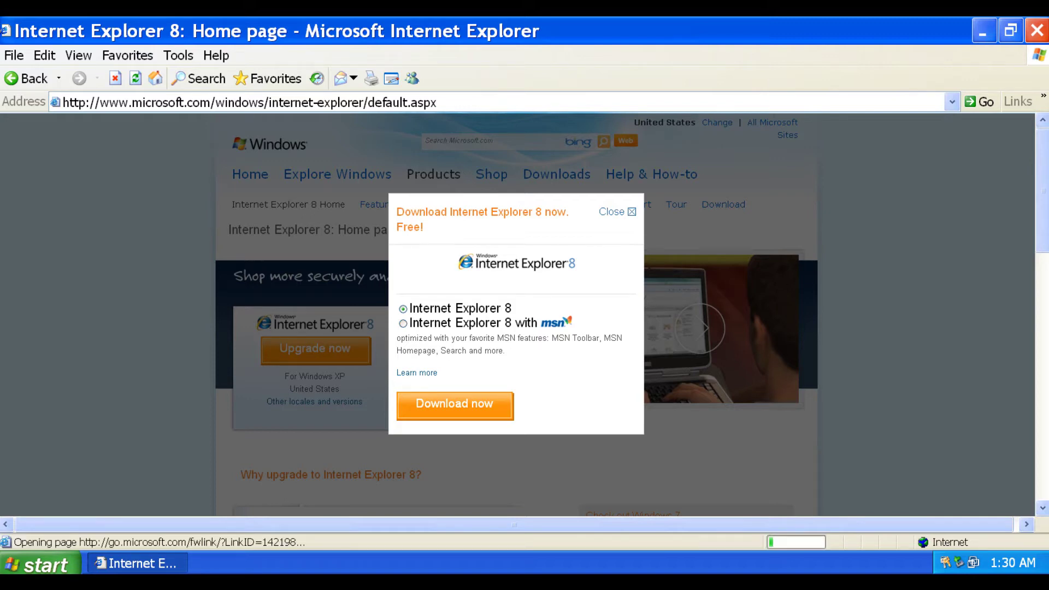
# - Download and run the Internet Explorer 8 installer, opting in to help improve IE
pyautogui.press('Return')
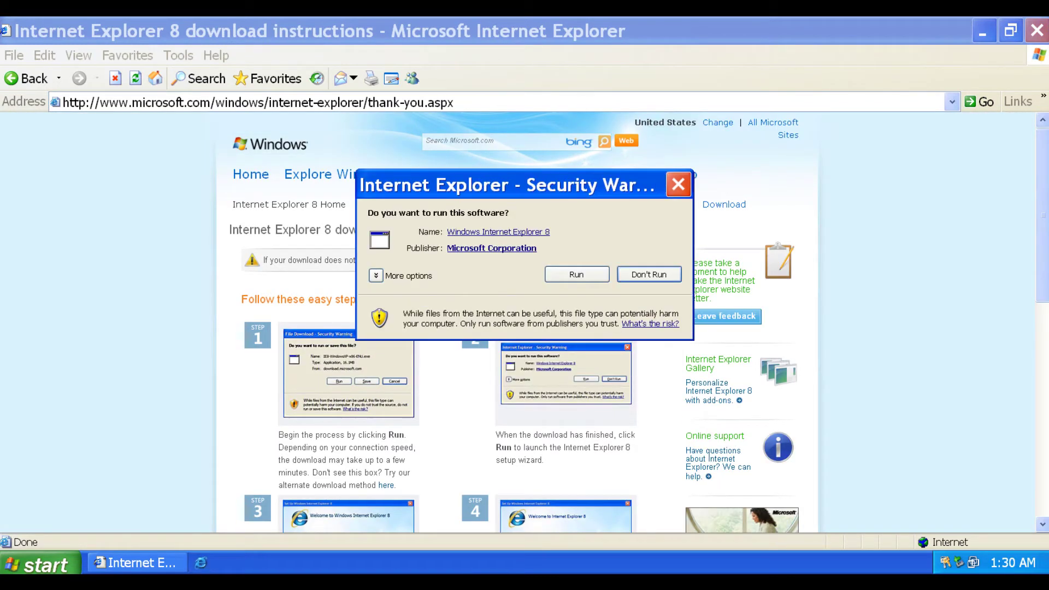
pyautogui.click(577, 274)
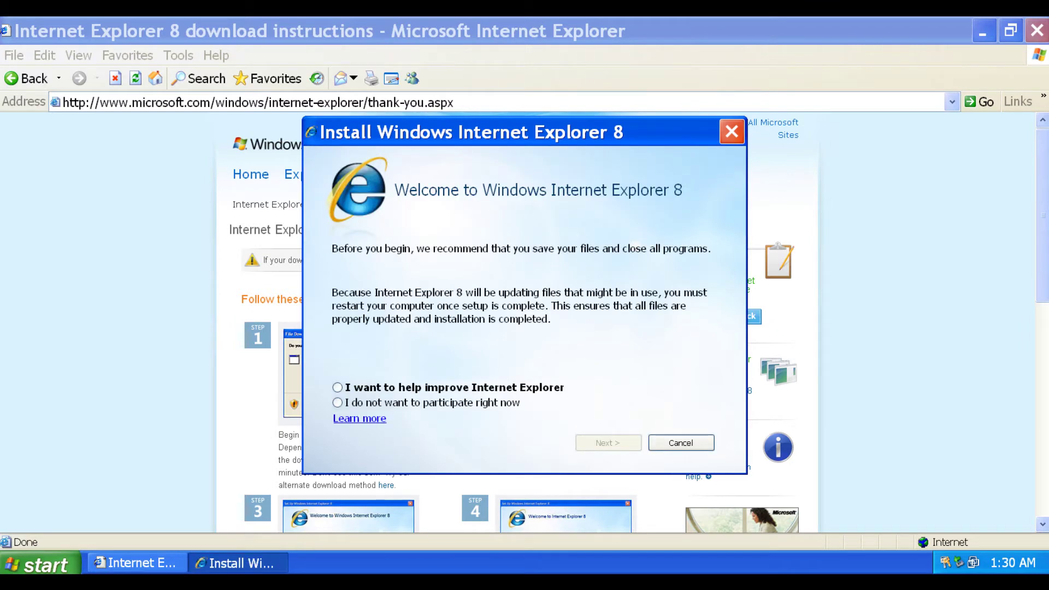
pyautogui.click(337, 403)
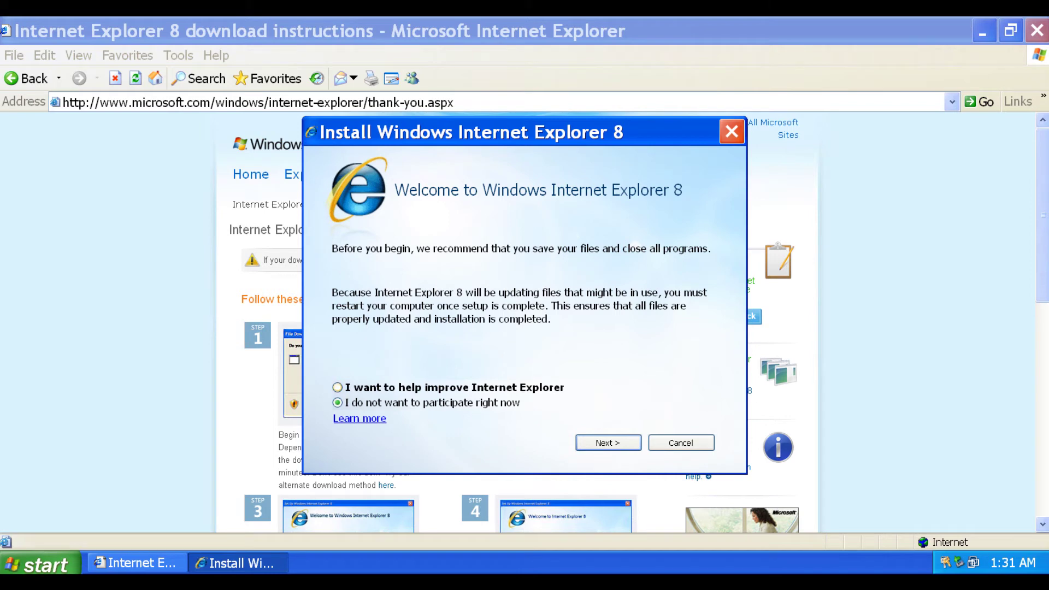
pyautogui.press('Up')
pyautogui.press('Return')
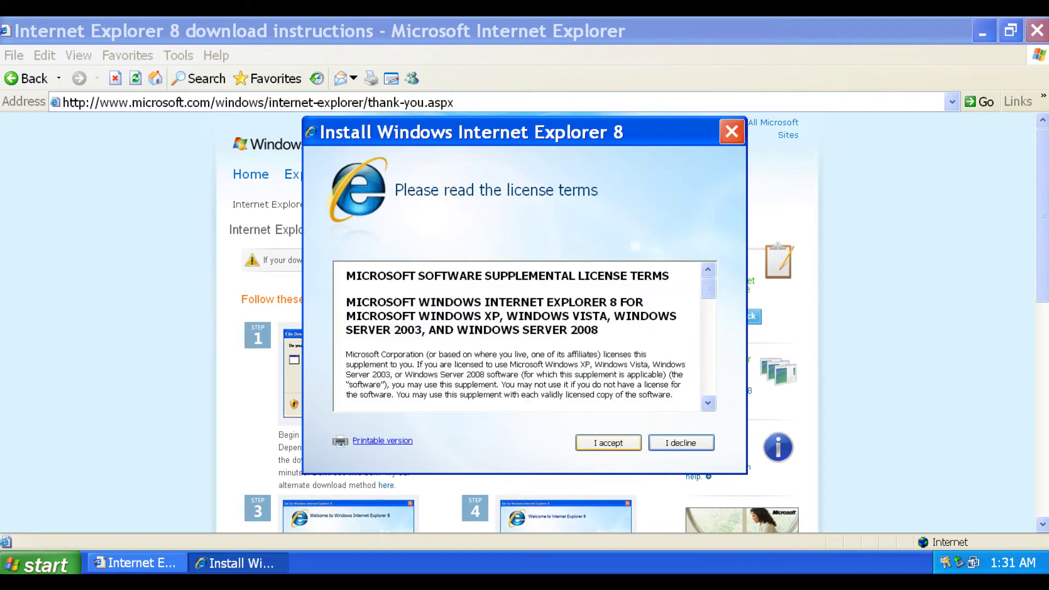
# - Accept the IE8 license, skip past updates, install, and restart the computer
pyautogui.scroll(-10, 524, 336)
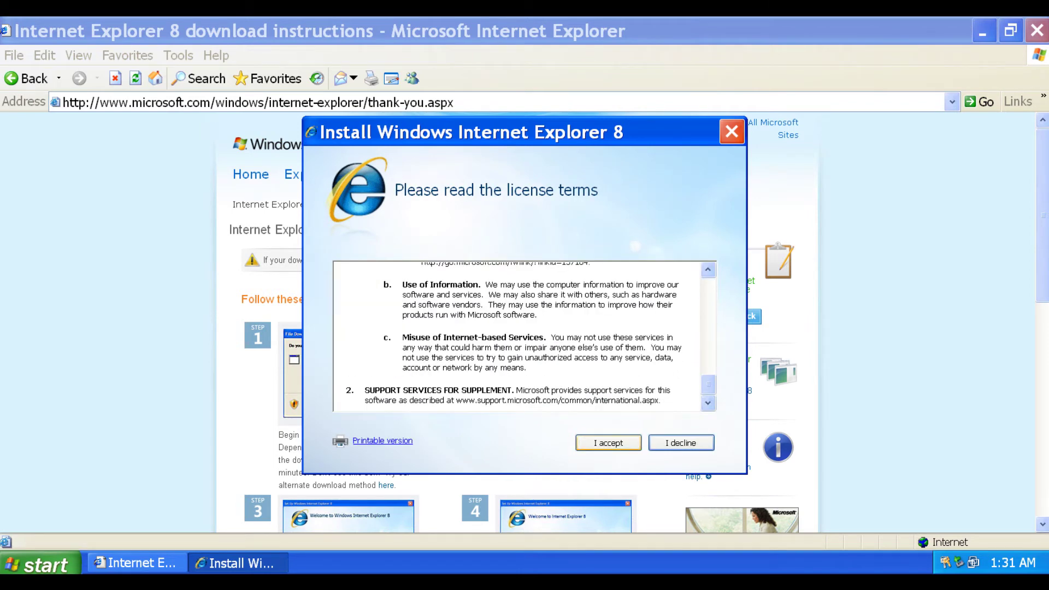
pyautogui.press('Return')
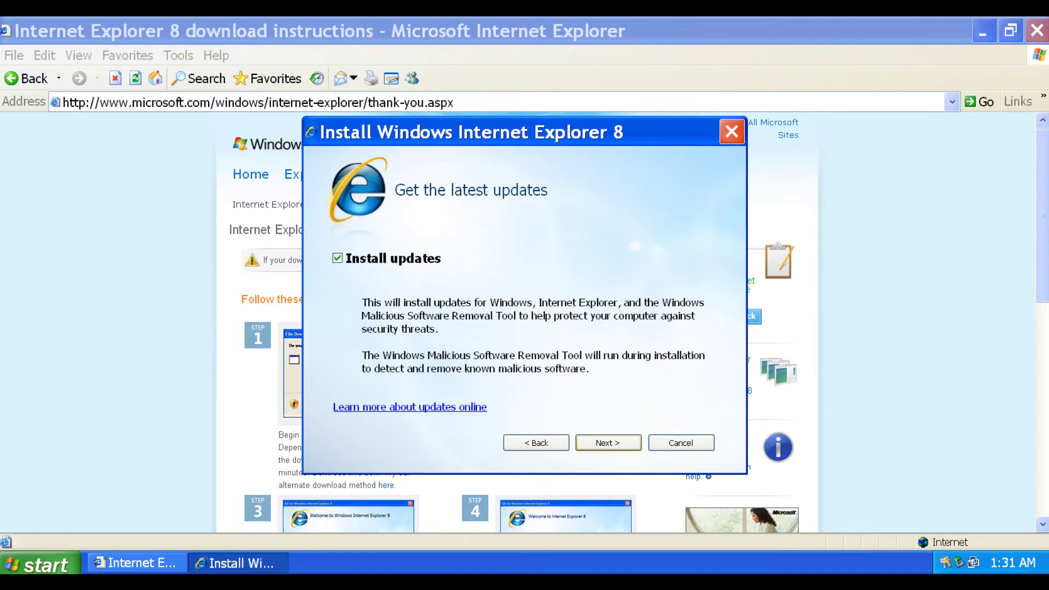
pyautogui.press('Return')
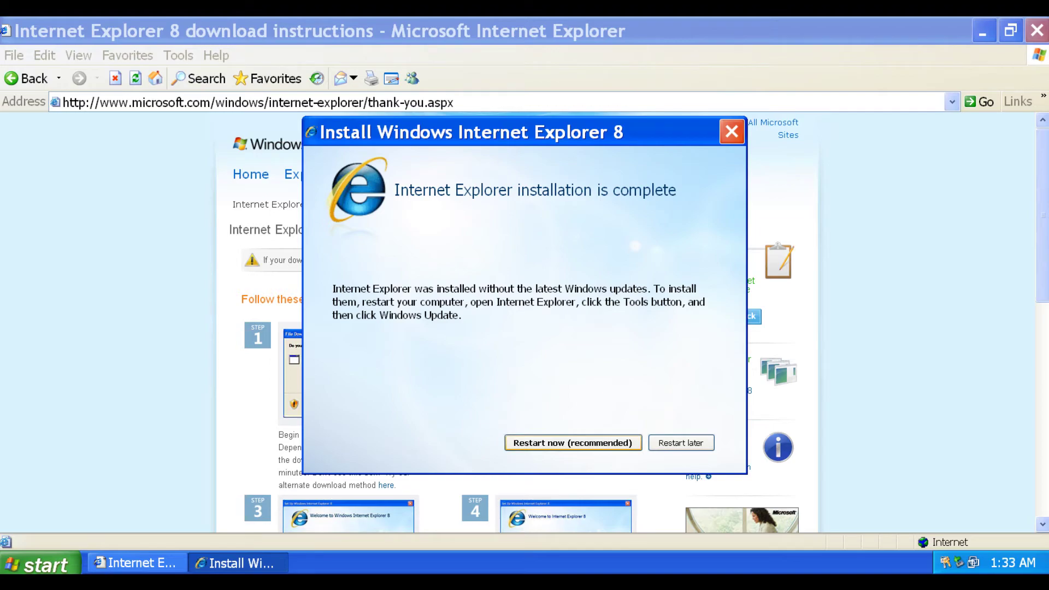
pyautogui.click(574, 443)
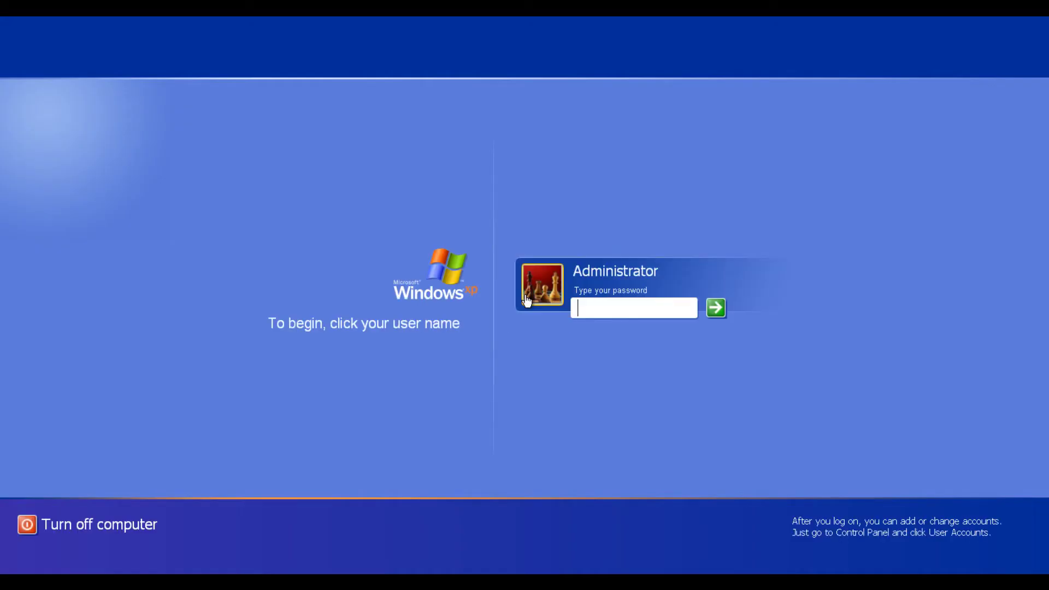
# - Log back into Windows XP by entering the Administrator account password
pyautogui.write('password')
pyautogui.press('Return')
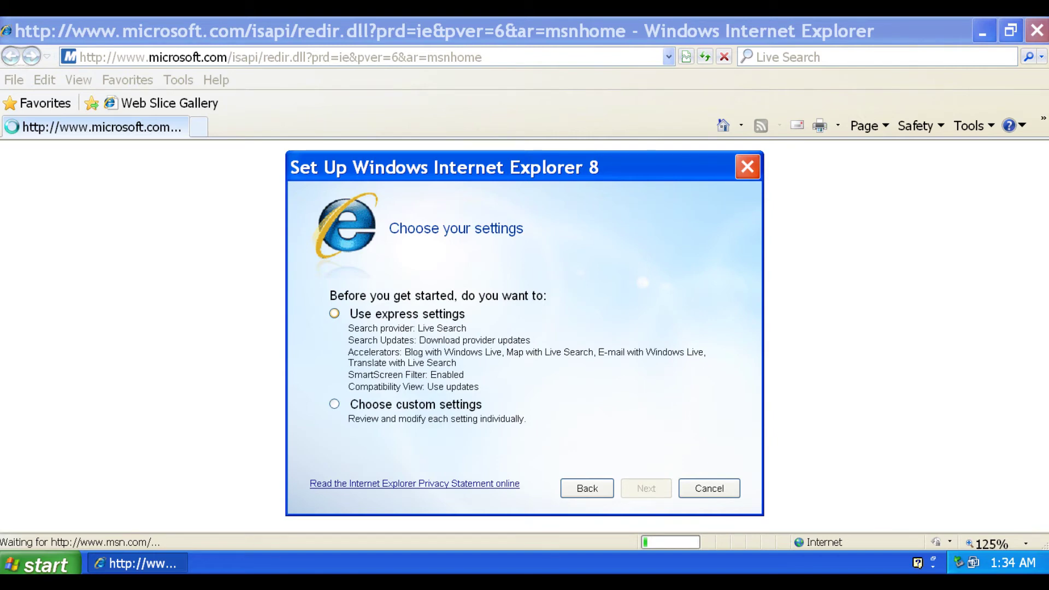
# - Choose Use express settings and finish the Internet Explorer 8 setup wizard
pyautogui.click(334, 313)
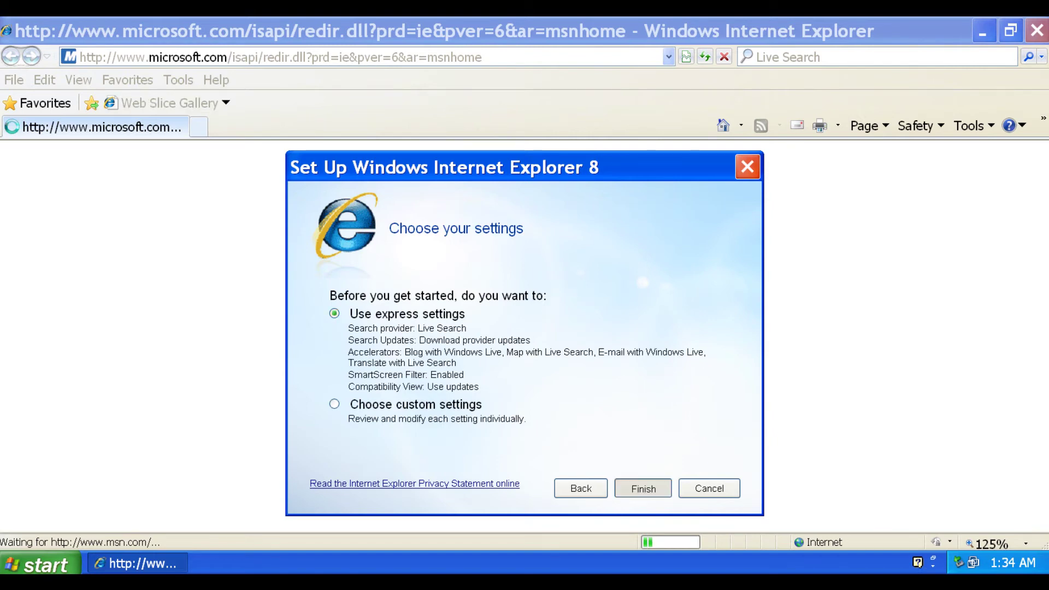
pyautogui.press('Return')
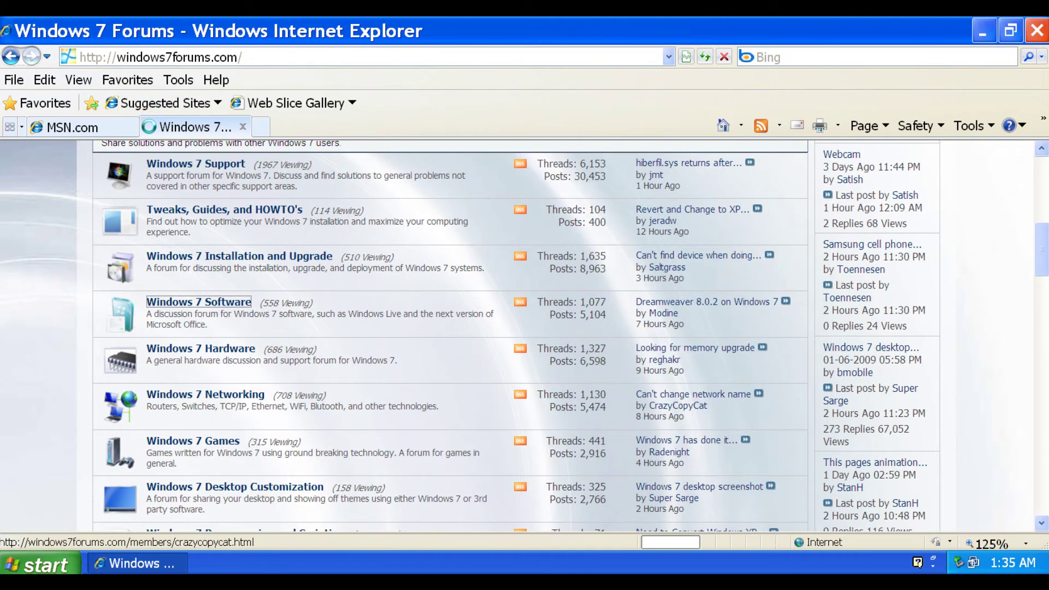
# - Open the Windows 7 Software forum, scroll through the ATI Catalyst interview, then return to MSN home
pyautogui.click(199, 302)
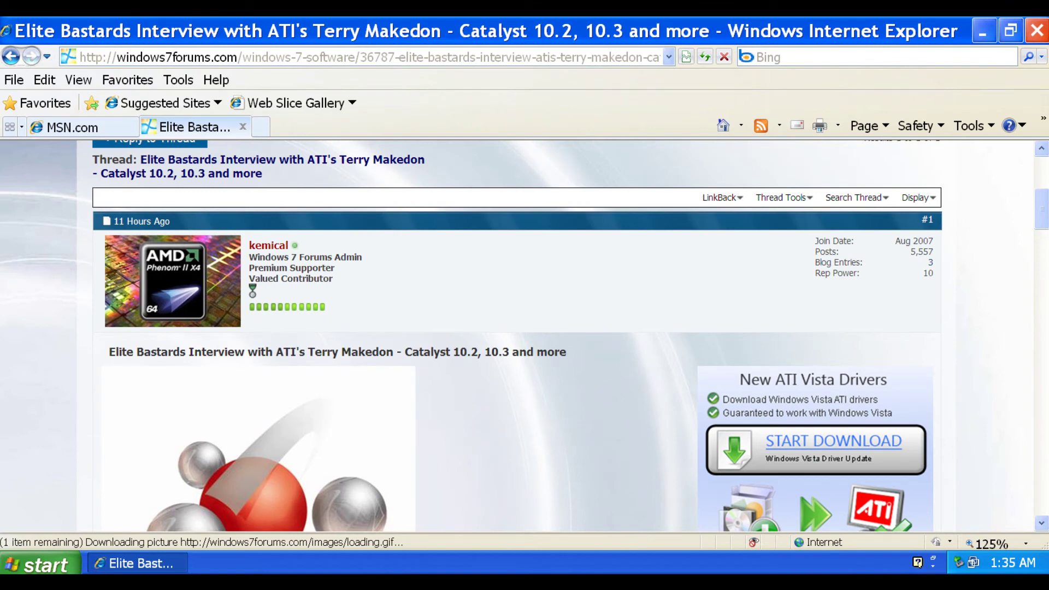
pyautogui.scroll(-20, 516, 336)
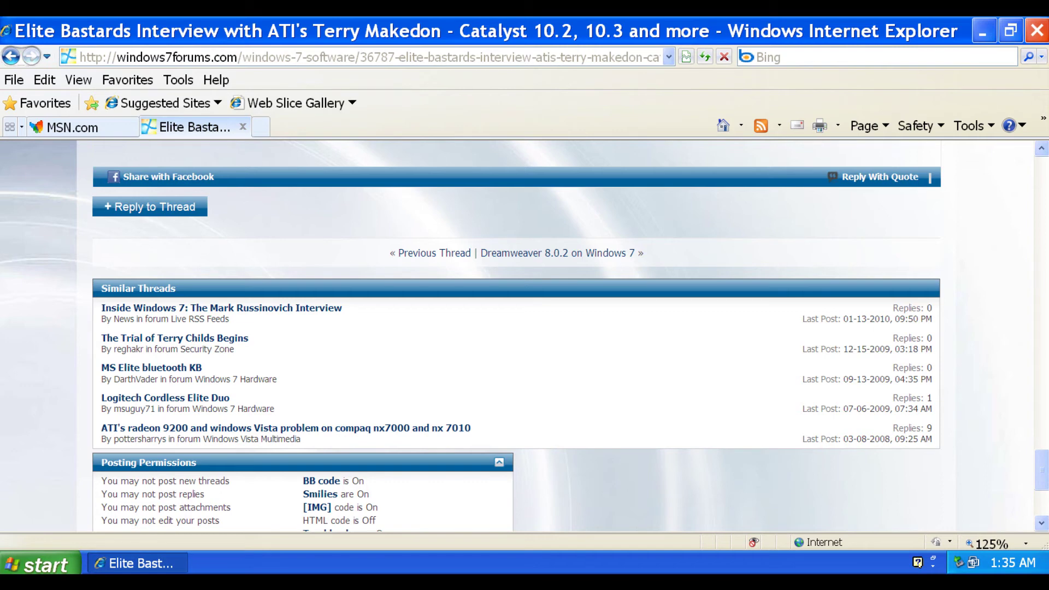
pyautogui.scroll(10, 516, 336)
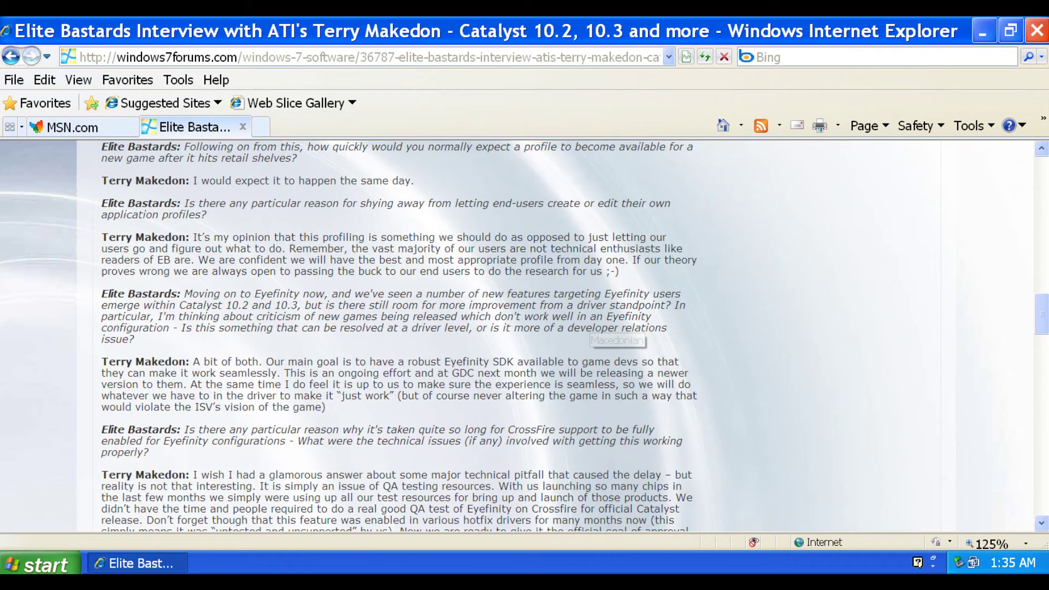
pyautogui.scroll(10, 517, 336)
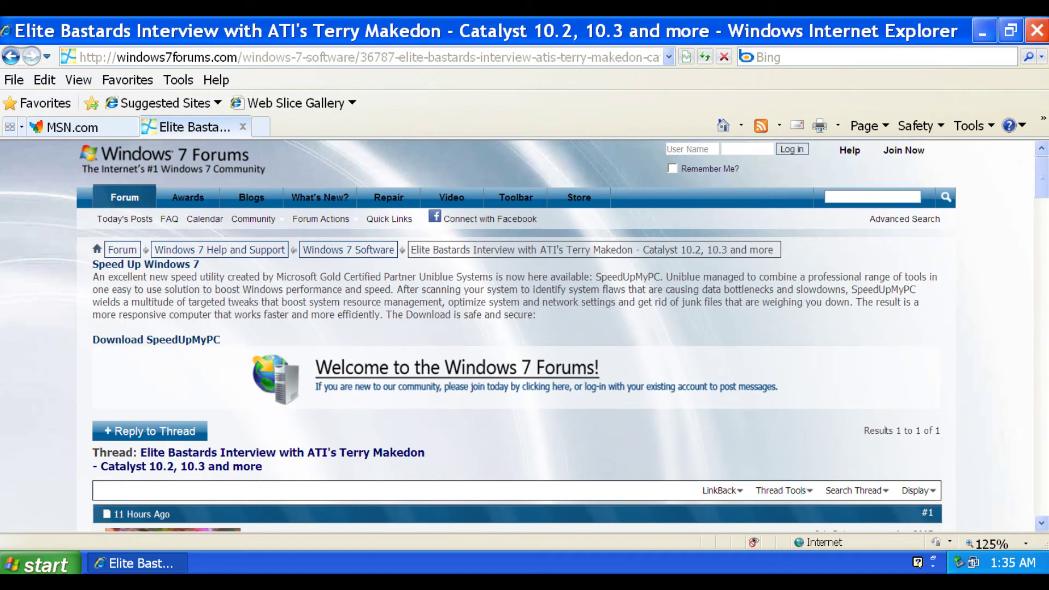
pyautogui.hotkey('alt', 'Home')
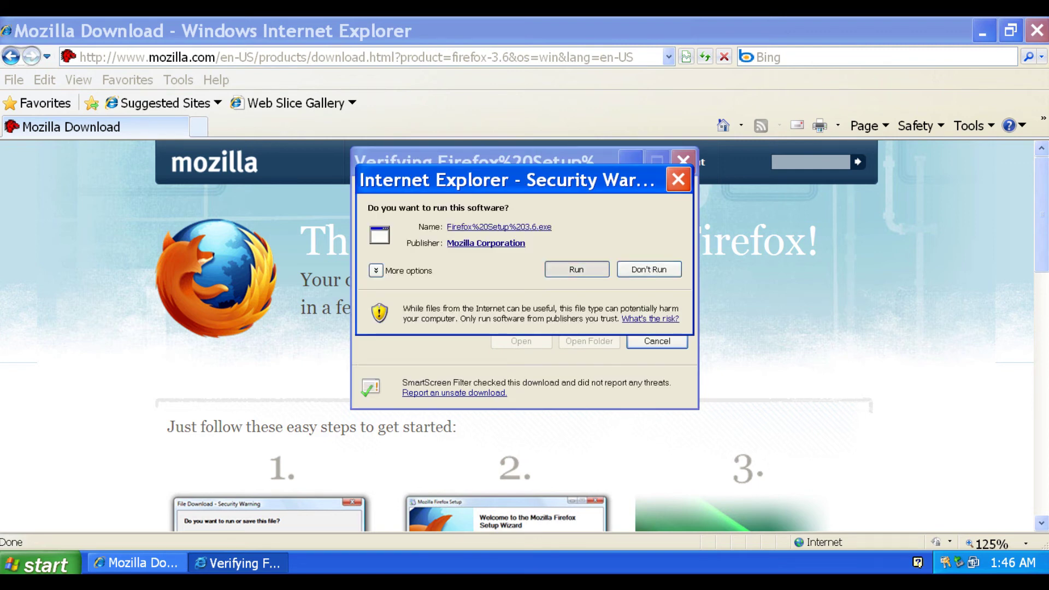
# - Run the downloaded Firefox 3.6 installer from the download prompt
pyautogui.hotkey('alt', 'r')
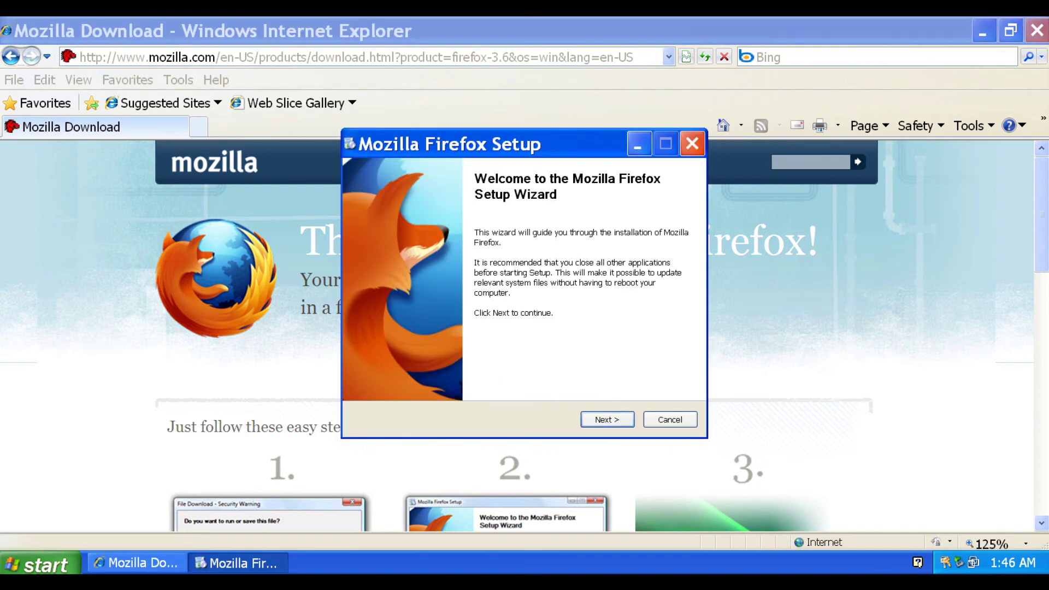
# - Install Firefox 3.6 as a Standard setup, not as the default browser, and launch it
pyautogui.press('Return')
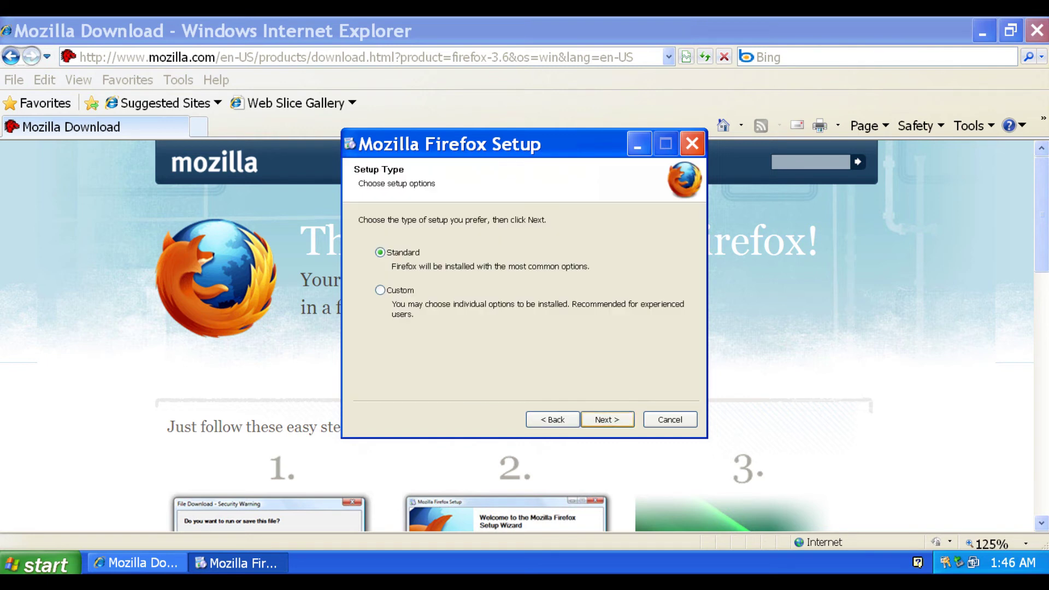
pyautogui.press('Return')
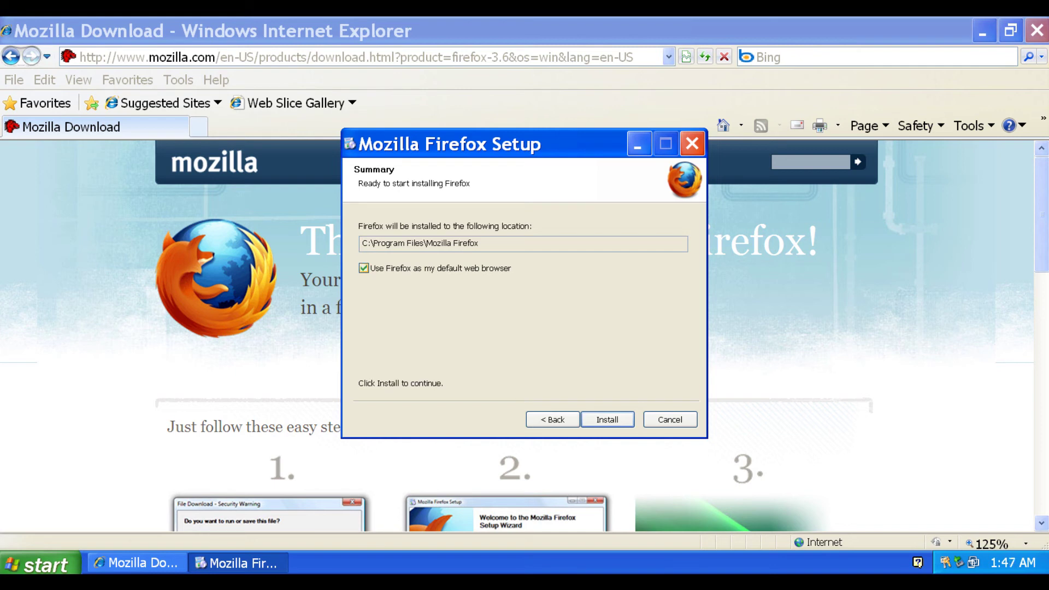
pyautogui.press('space')
pyautogui.press('Return')
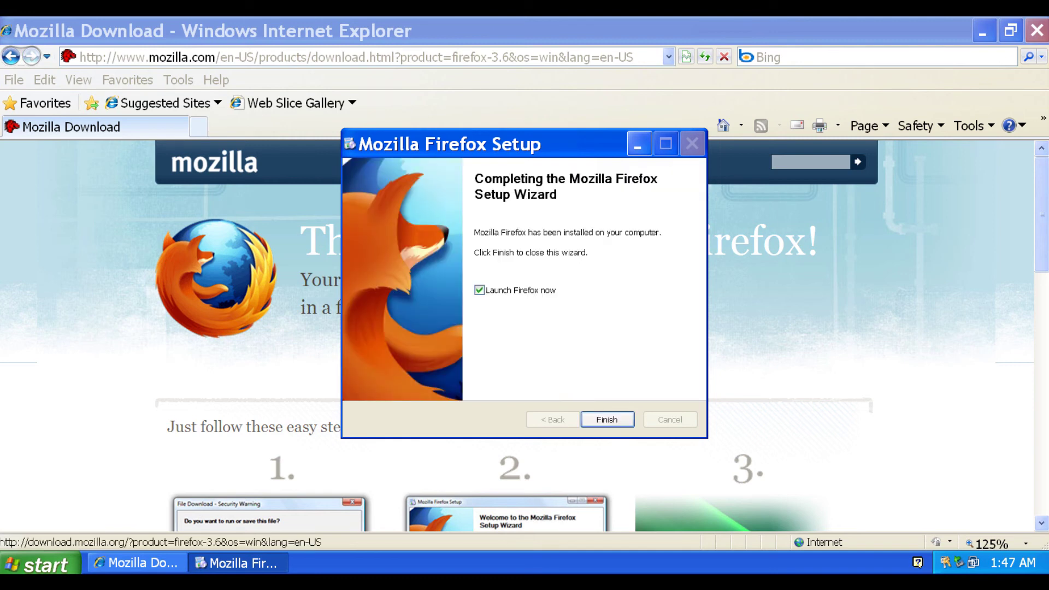
pyautogui.press('Return')
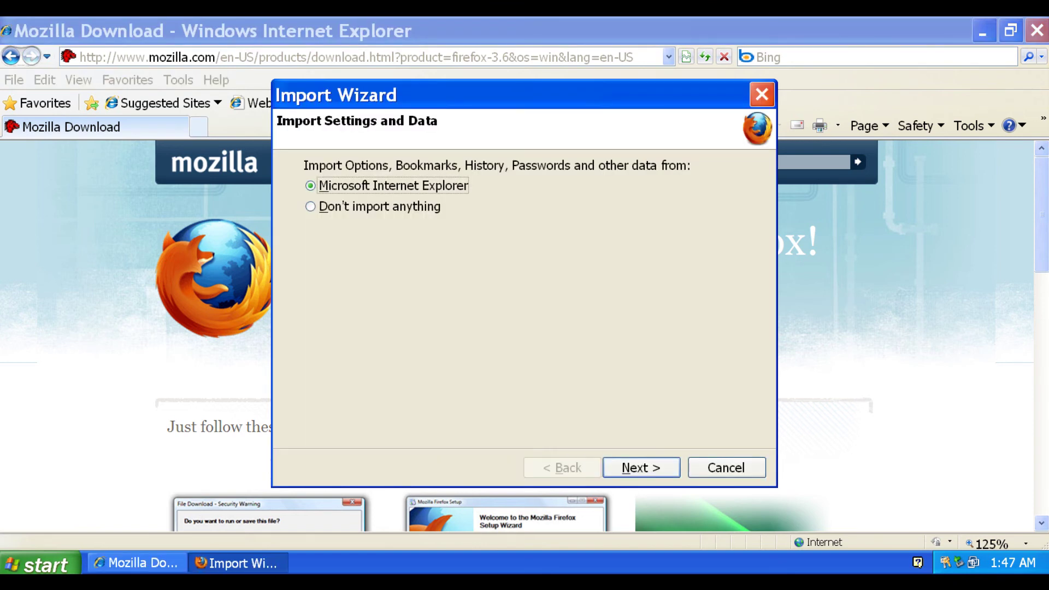
# - Select Don't import anything in the Import Wizard and answer No to the default-browser question
pyautogui.click(310, 206)
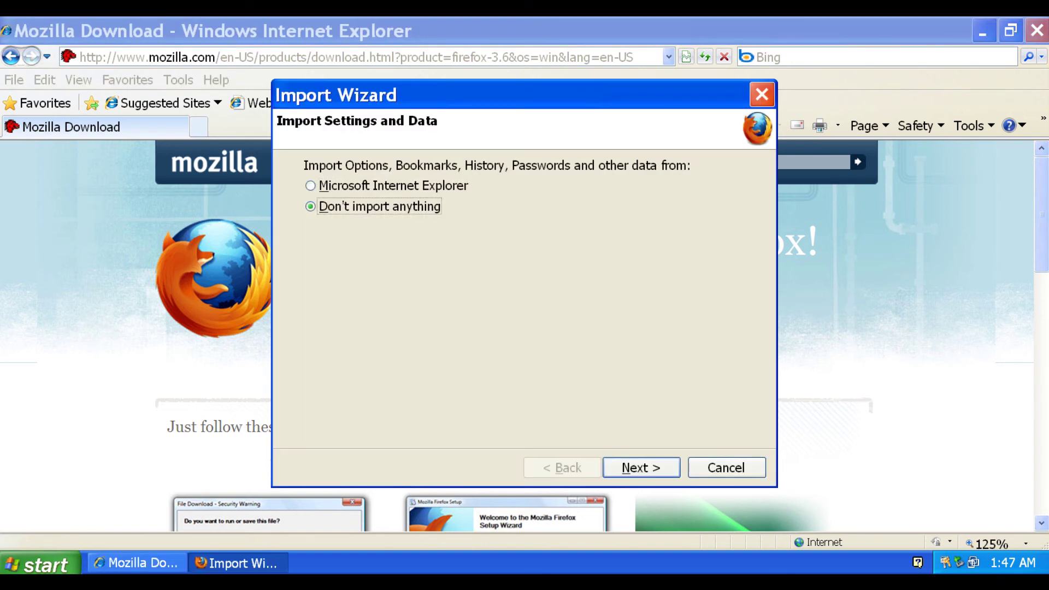
pyautogui.press('Return')
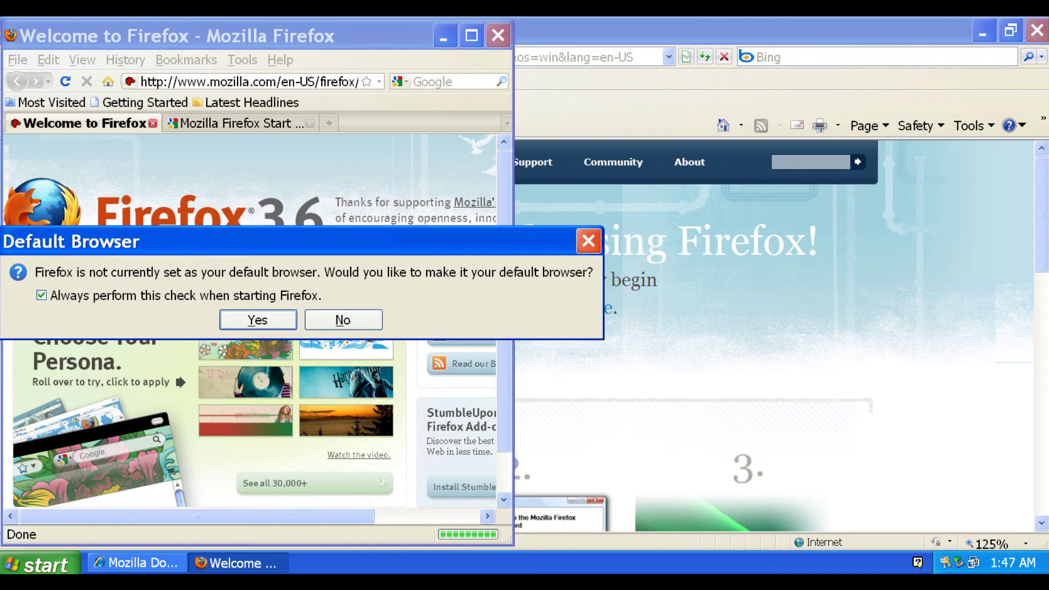
pyautogui.press('n')
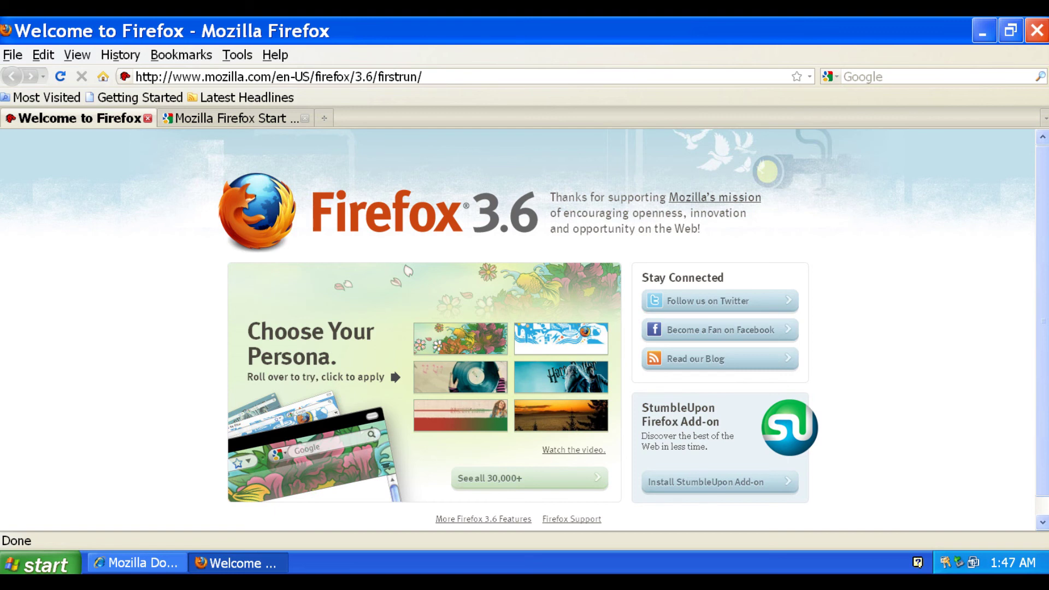
# - Load windows7forums.com in Firefox and scroll through the forum listings
pyautogui.hotkey('ctrl', 'l')
pyautogui.write('windows7forums.com')
pyautogui.press('Return')
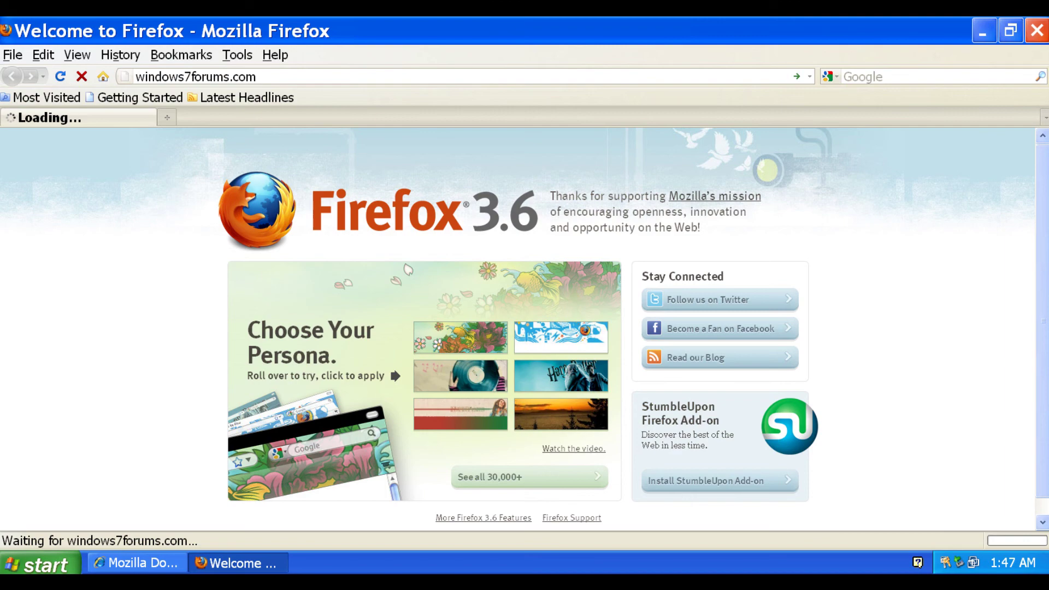
pyautogui.scroll(-5, 205, 304)
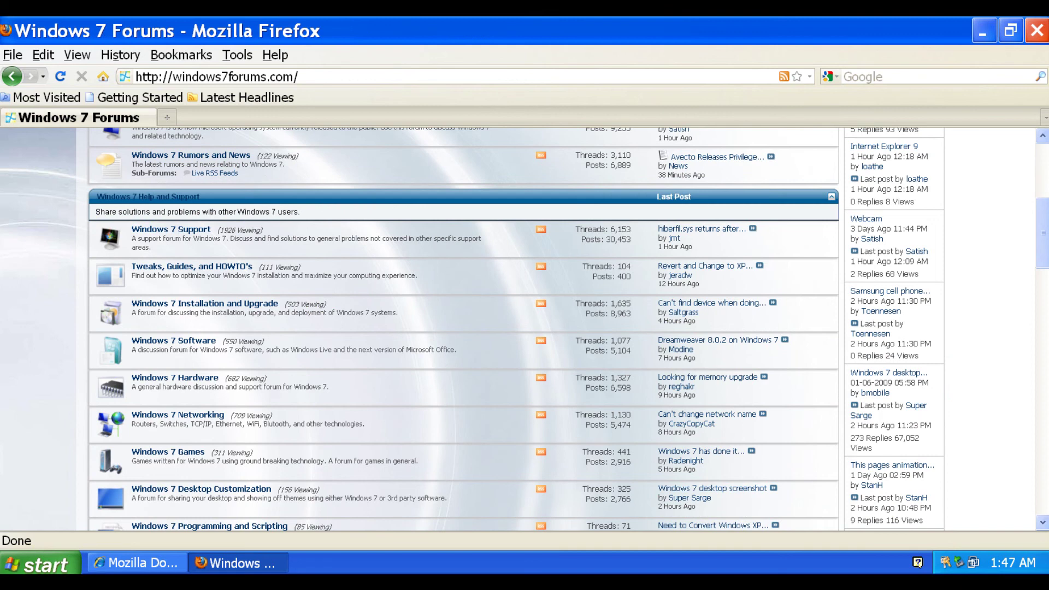
pyautogui.scroll(10, 517, 328)
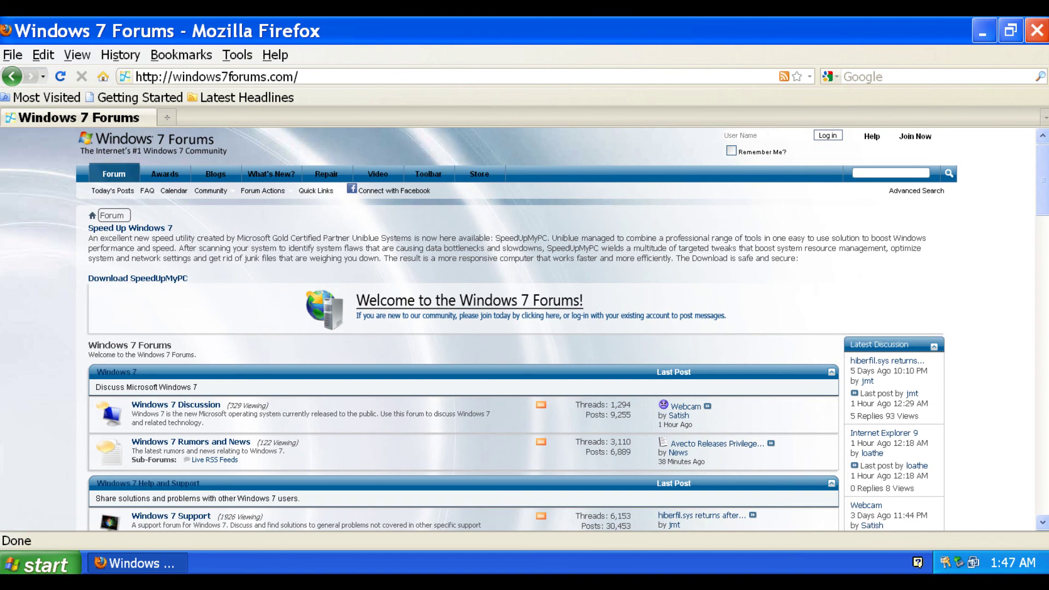
# - View the site's Awards page, then go to the Firefox Start Page
pyautogui.click(165, 174)
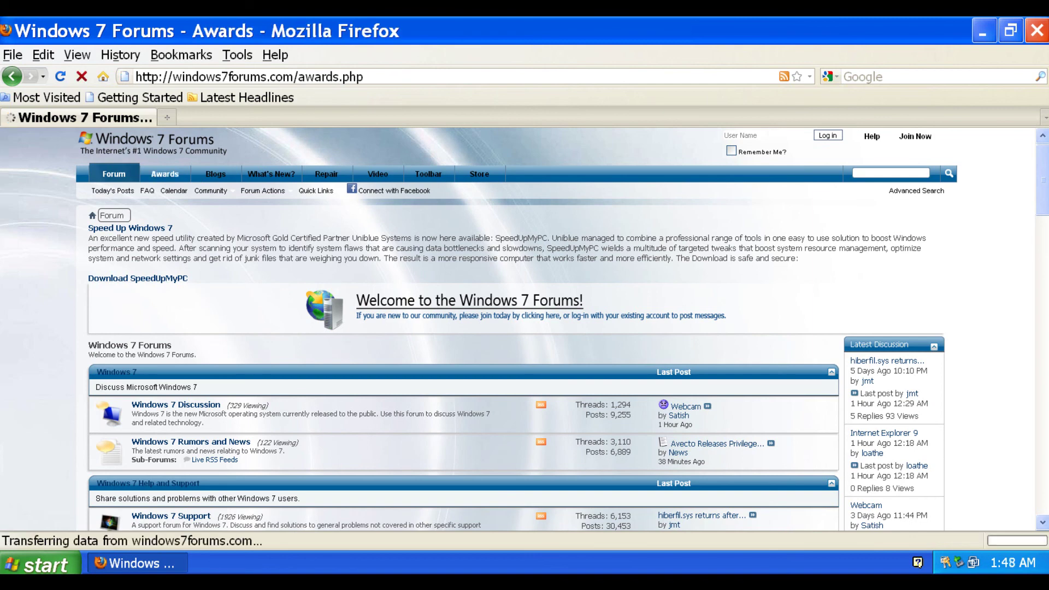
pyautogui.scroll(-10, 517, 328)
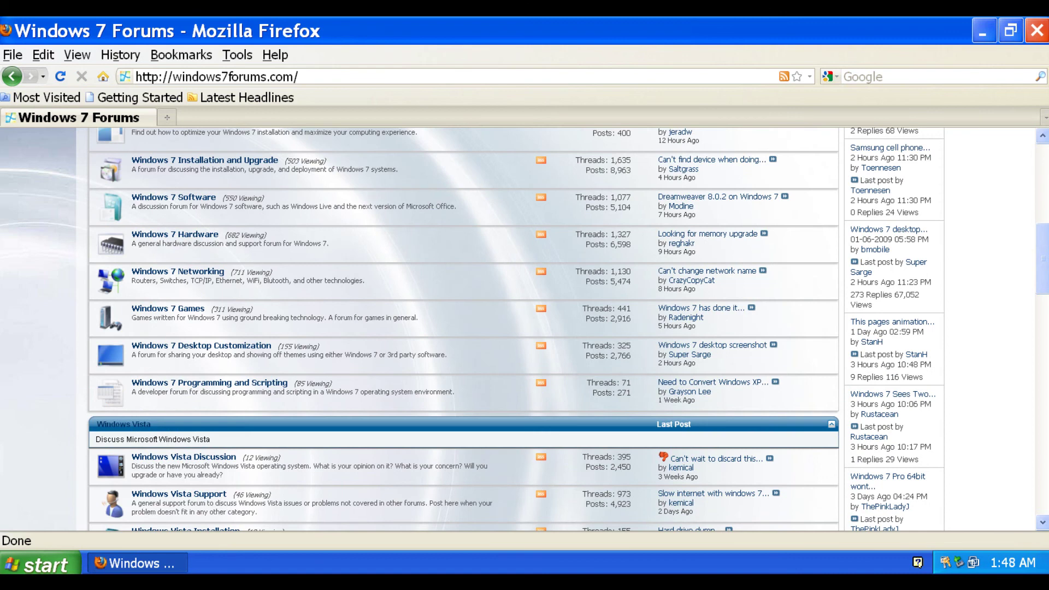
pyautogui.hotkey('alt', 'Home')
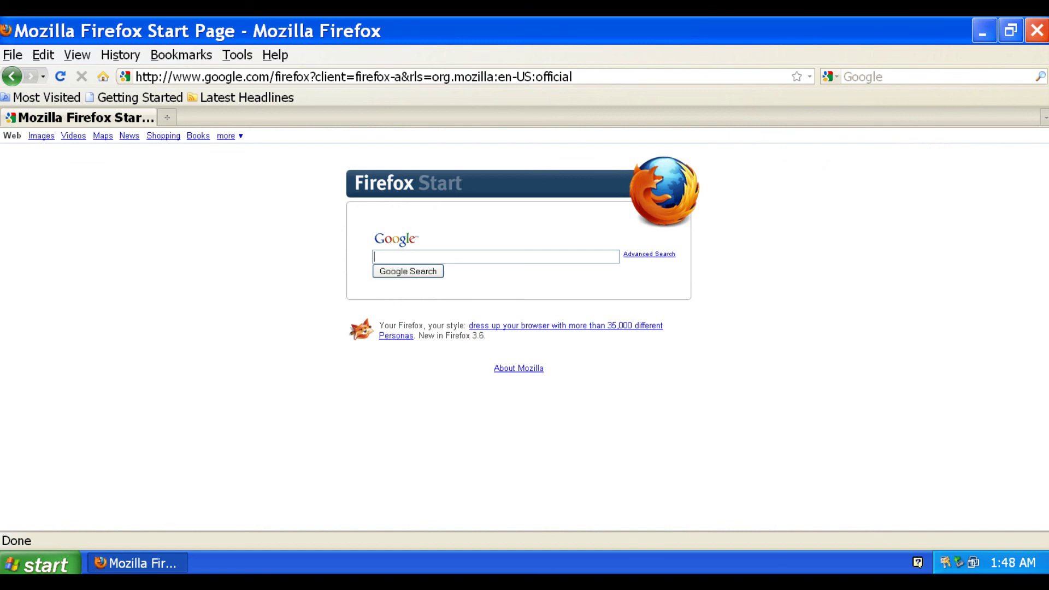
# - Close the Firefox window, leaving the bare Windows XP desktop
pyautogui.click(1037, 30)
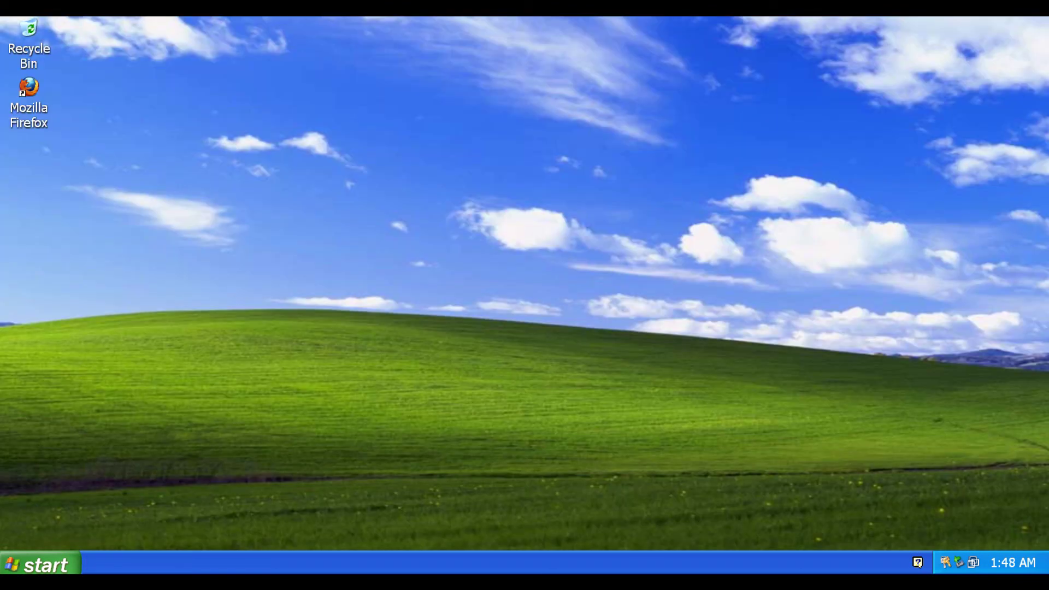